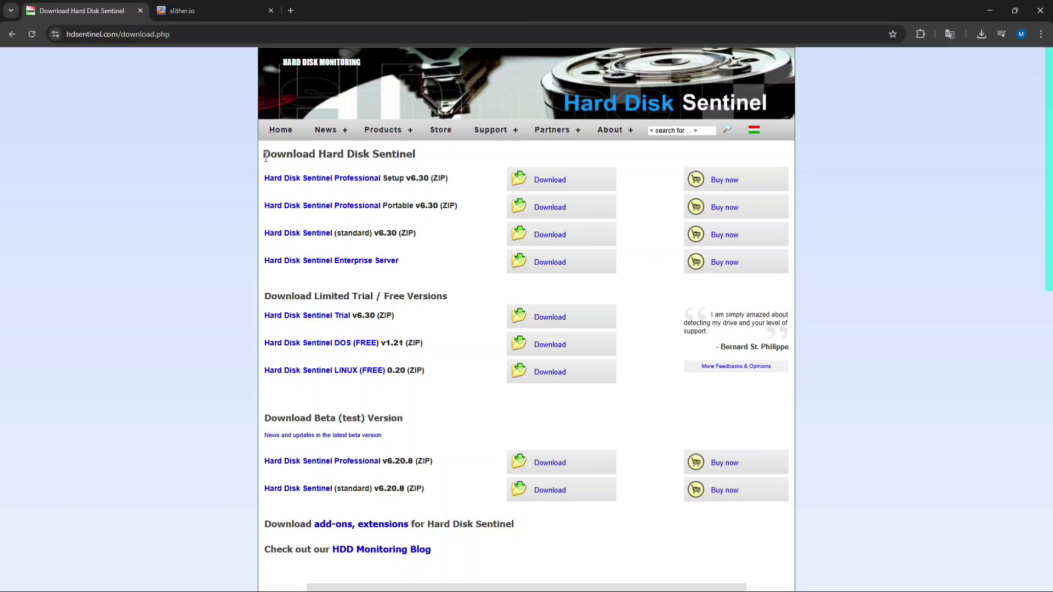
pyautogui.moveTo(318, 154); pyautogui.dragTo(419, 156)
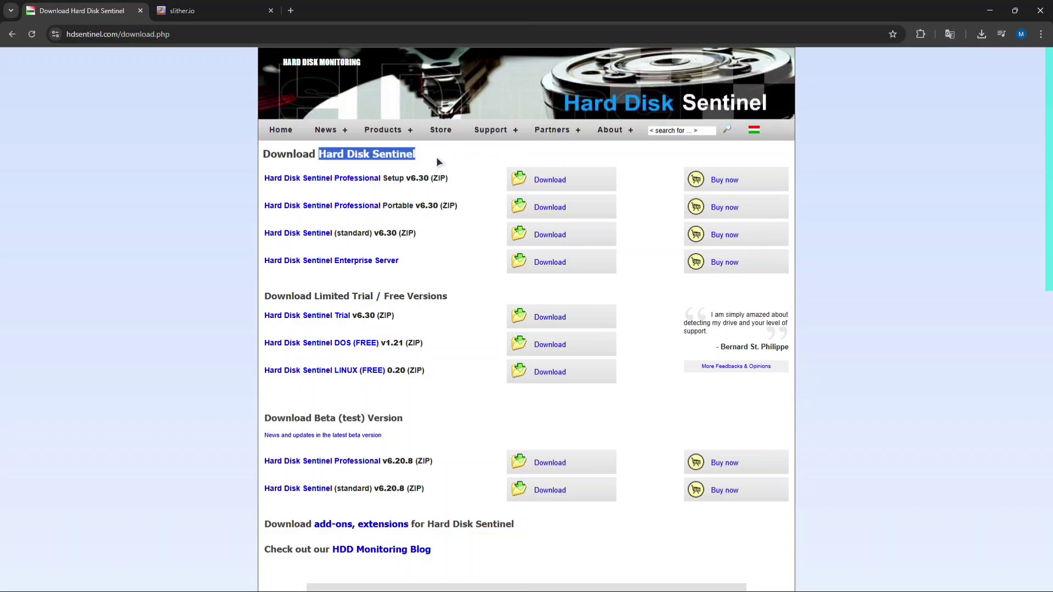
pyautogui.click(442, 164)
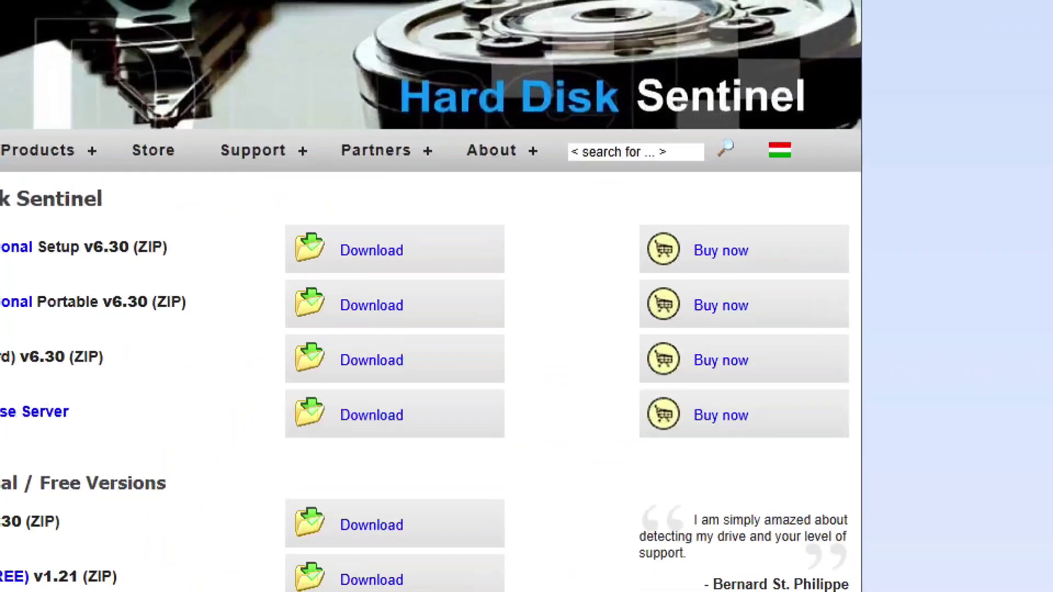
pyautogui.moveTo(612, 130)
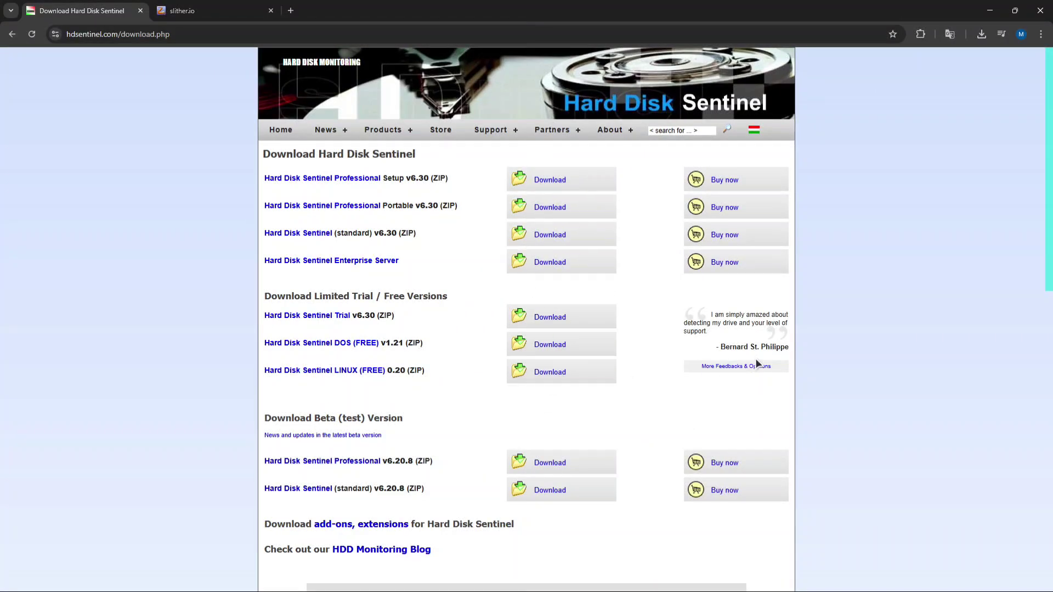
# Step: Switch to the hdsentinel_trial_setup folder in File Explorer and run hdsentinel_pro_setup.exe with English as the setup language
pyautogui.click(980, 35)
pyautogui.hotkey('alt', 'Tab')
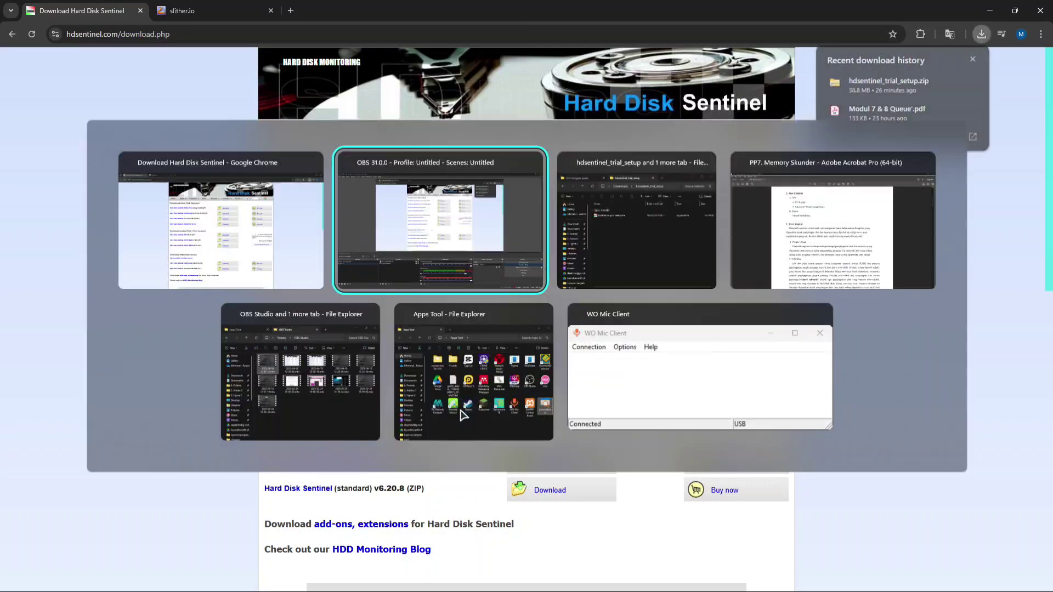
pyautogui.click(585, 256)
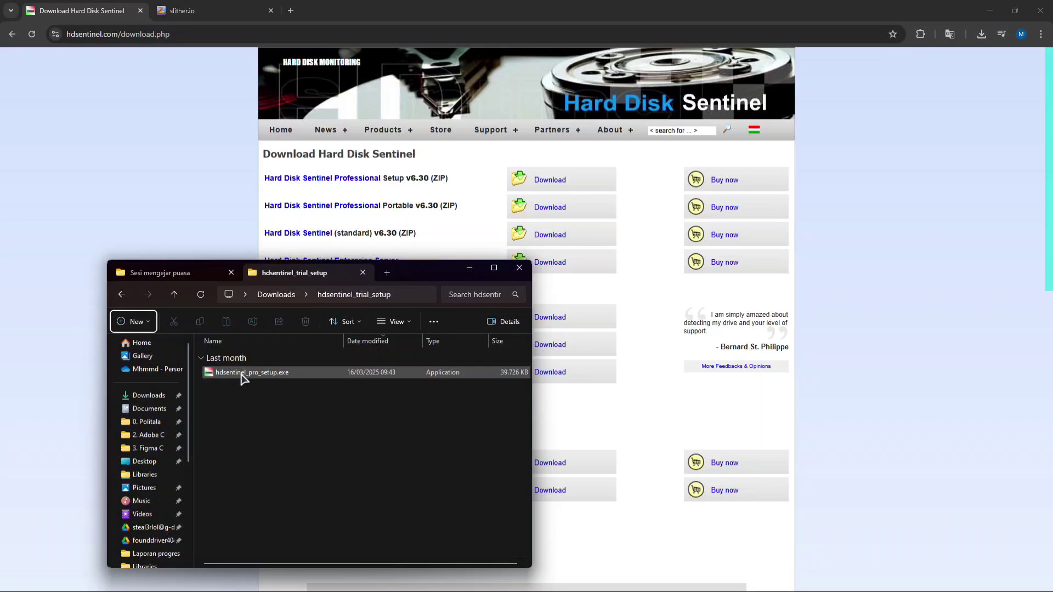
pyautogui.doubleClick(242, 375)
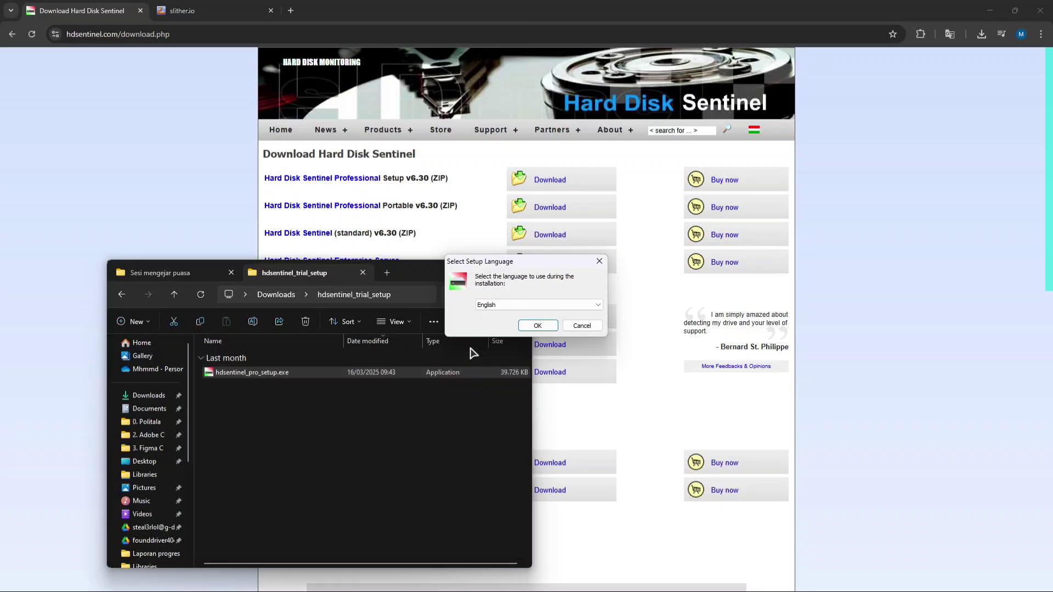
pyautogui.click(540, 327)
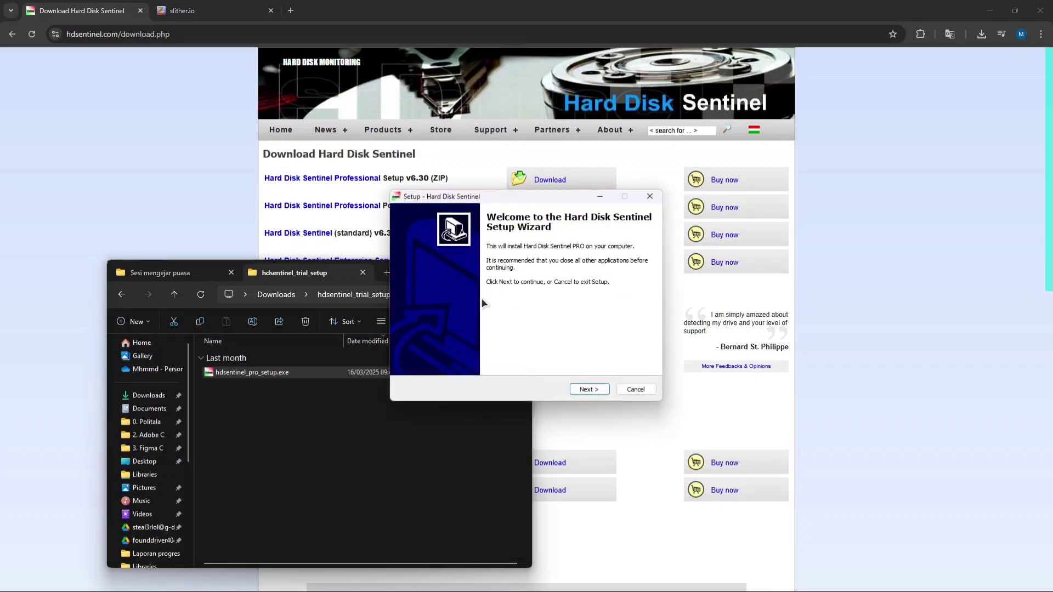
# Step: Proceed past the setup welcome page and accept the Hard Disk Sentinel license agreement
pyautogui.click(585, 388)
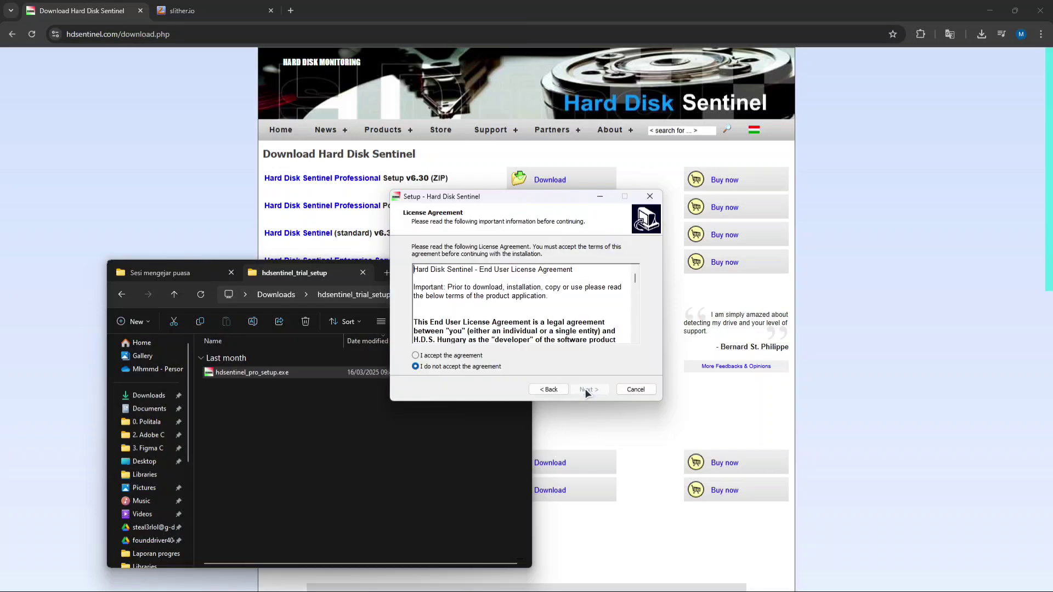
pyautogui.click(439, 357)
pyautogui.click(597, 387)
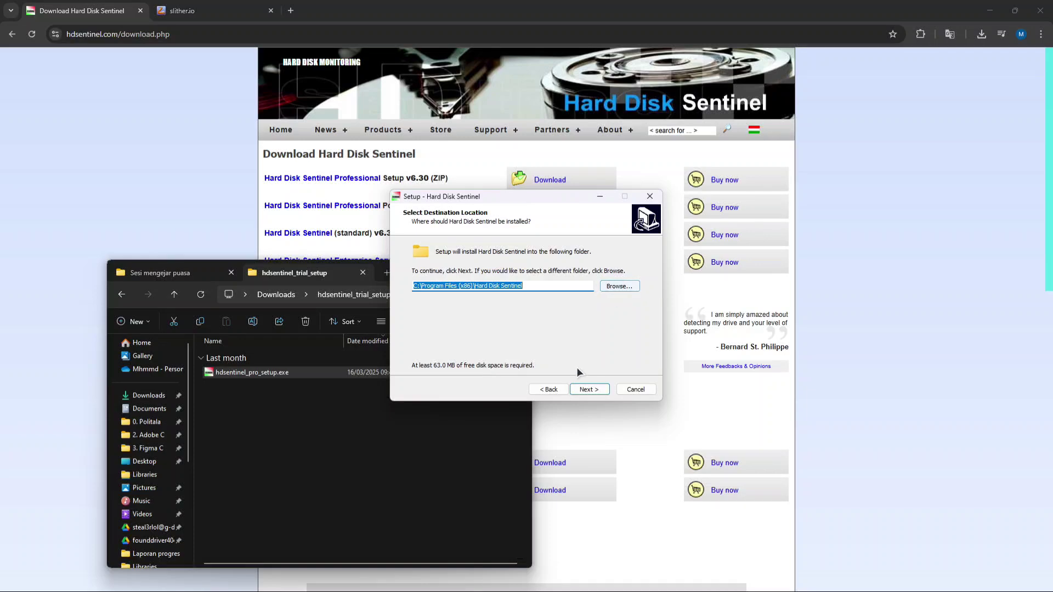
# Step: Install Hard Disk Sentinel with the default destination and Start Menu folder, keeping the desktop and Quick Launch icons enabled
pyautogui.click(584, 390)
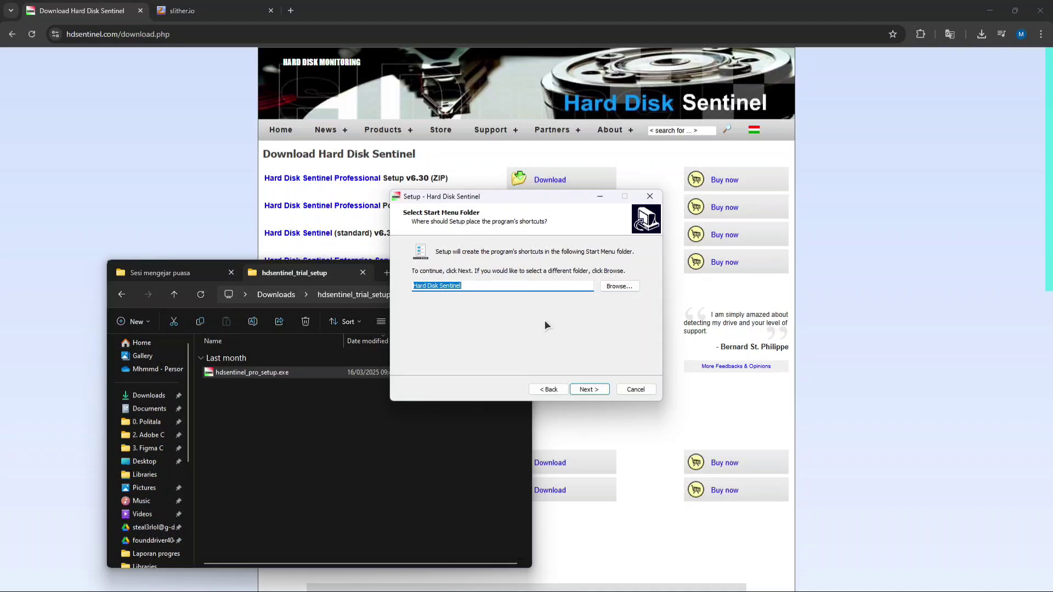
pyautogui.click(593, 390)
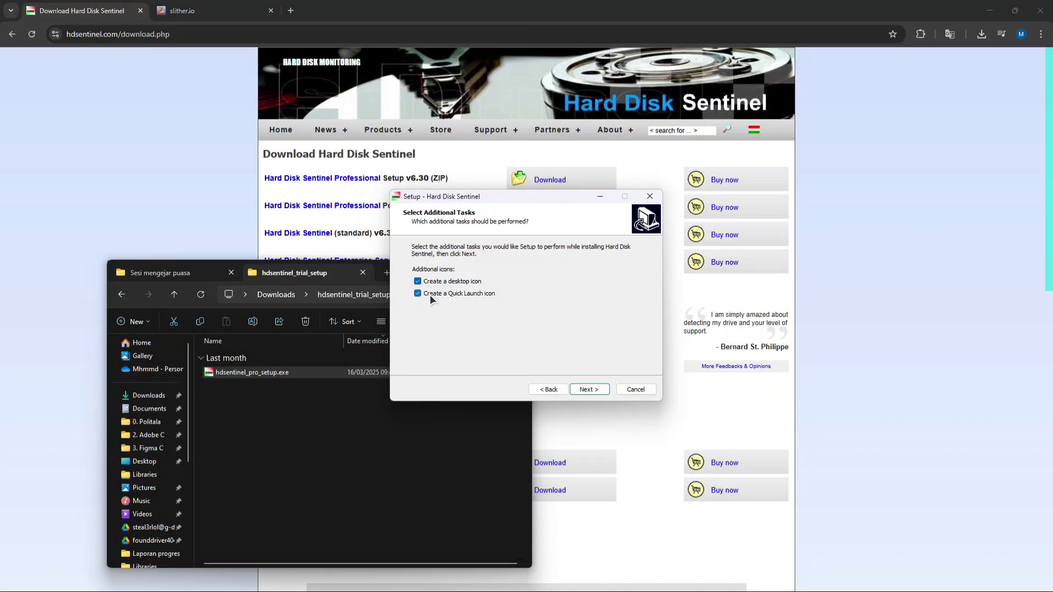
pyautogui.click(592, 390)
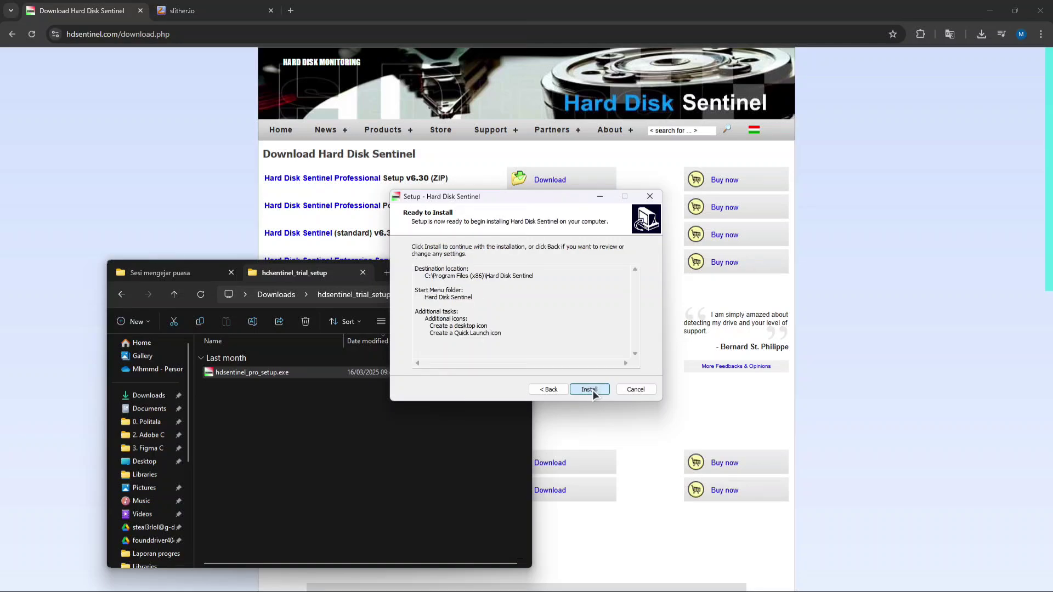
pyautogui.click(585, 390)
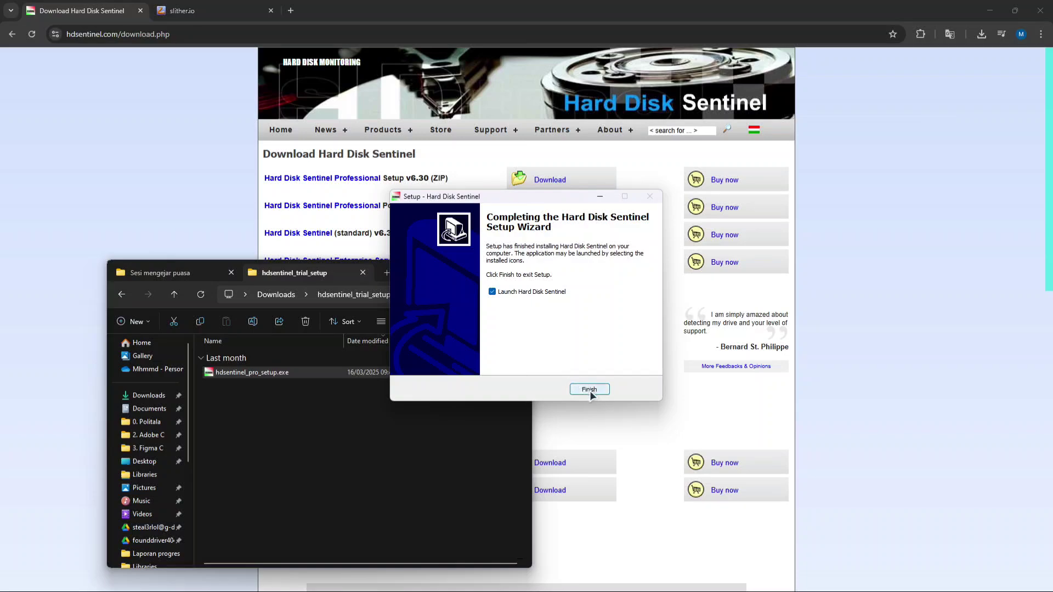
# Step: Finish the setup with Launch Hard Disk Sentinel enabled and dismiss the evaluation version notice
pyautogui.click(590, 389)
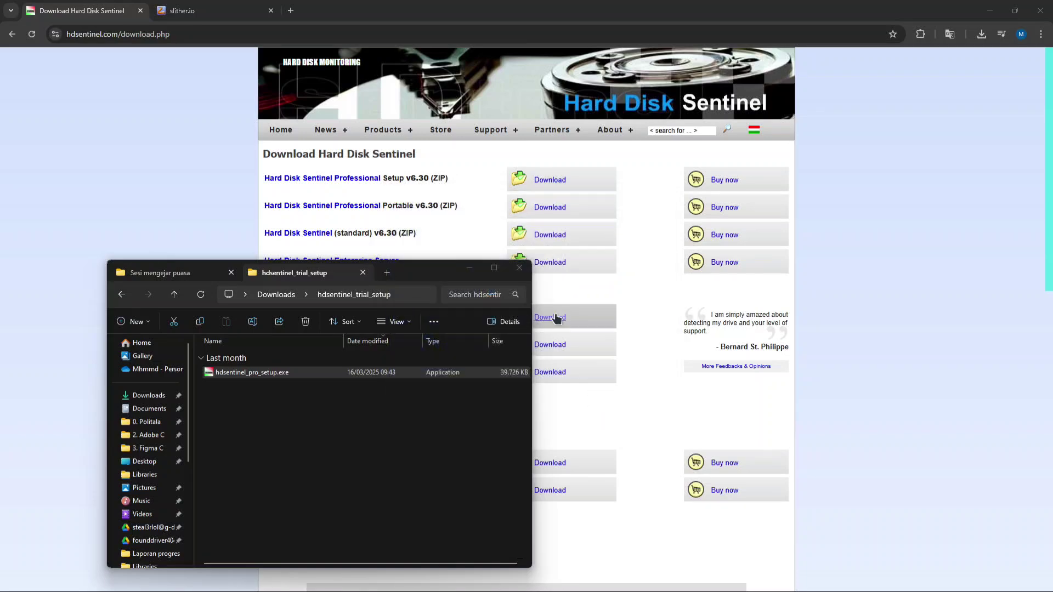
pyautogui.click(483, 274)
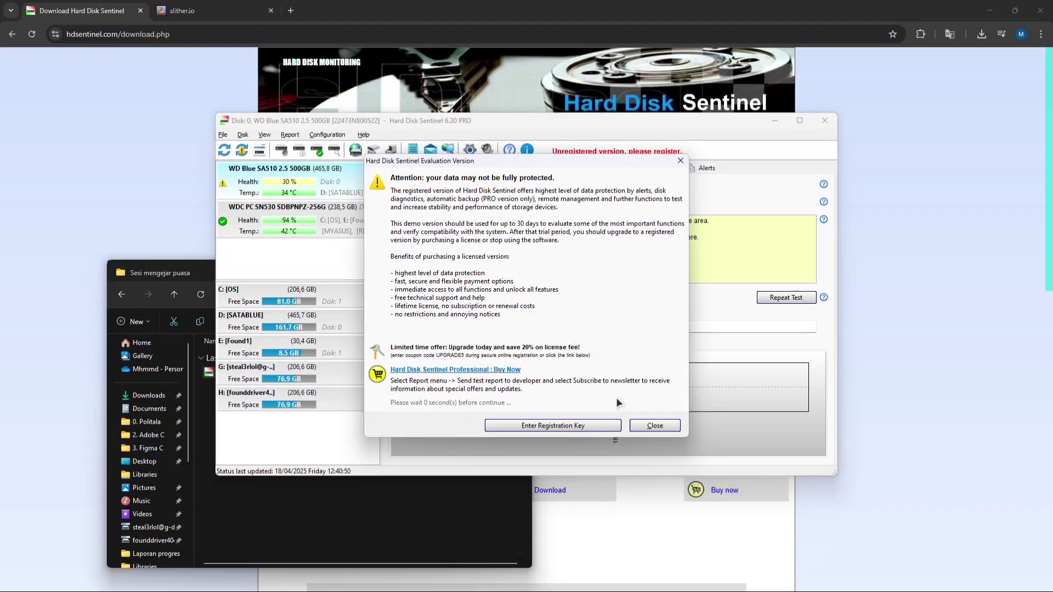
pyautogui.click(654, 426)
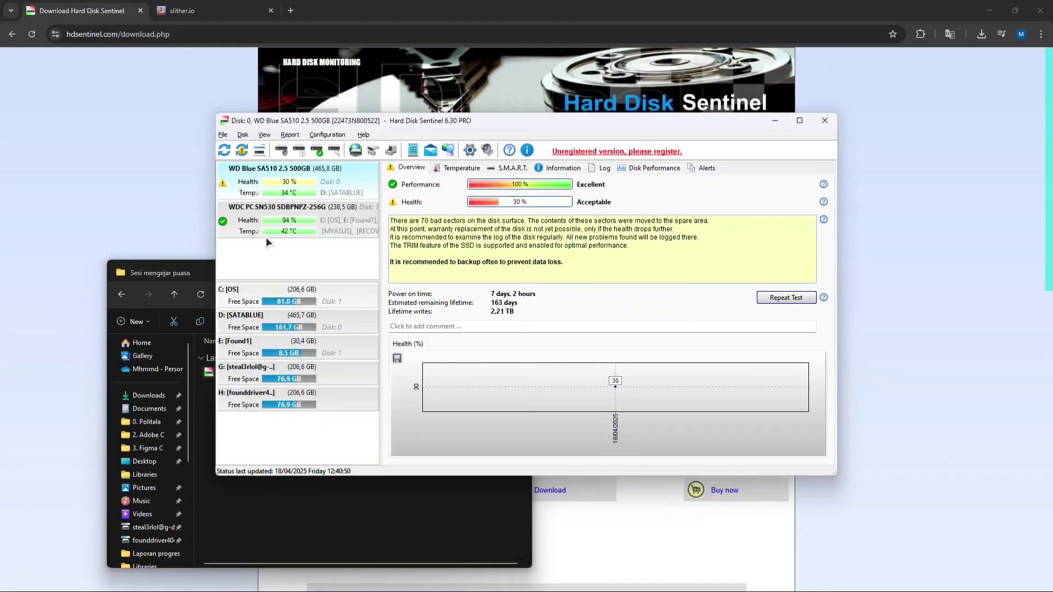
# Step: Review the health and performance overview of the WD Blue SA510 and WDC PC SN530 disks
pyautogui.moveTo(245, 217)
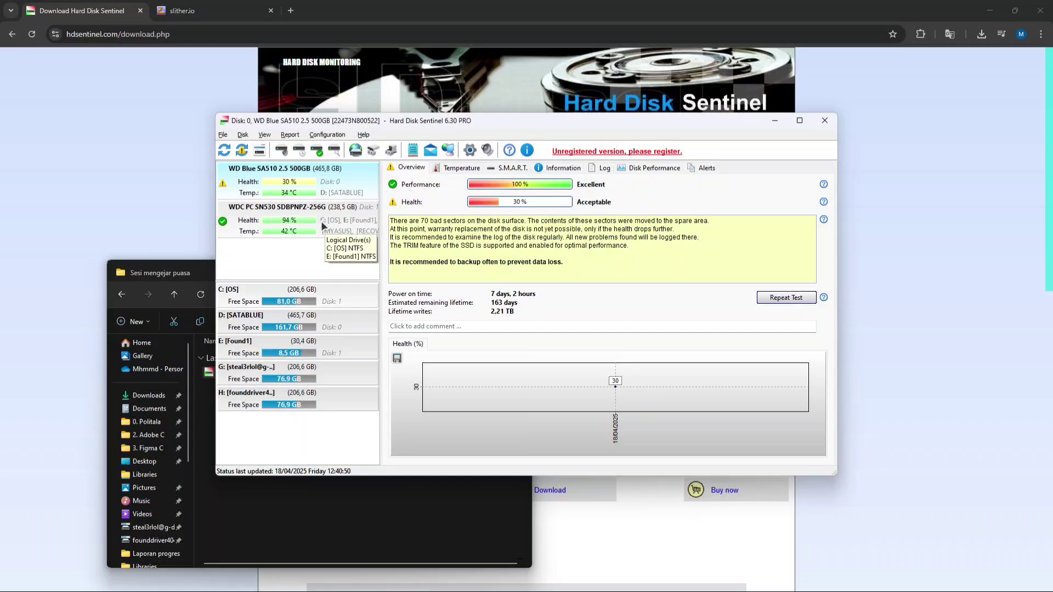
pyautogui.moveTo(249, 184)
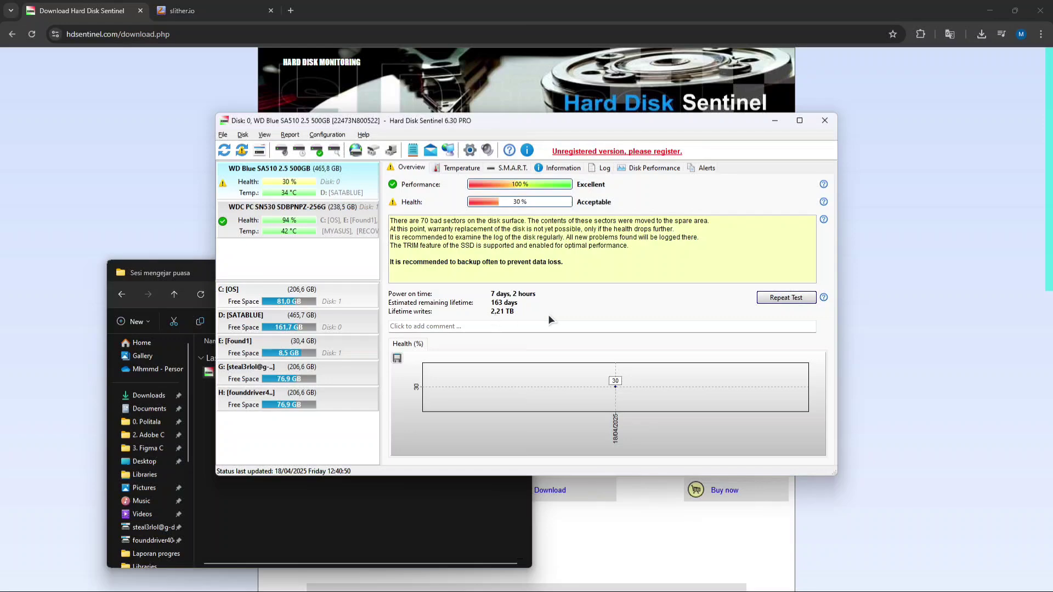
pyautogui.click(300, 225)
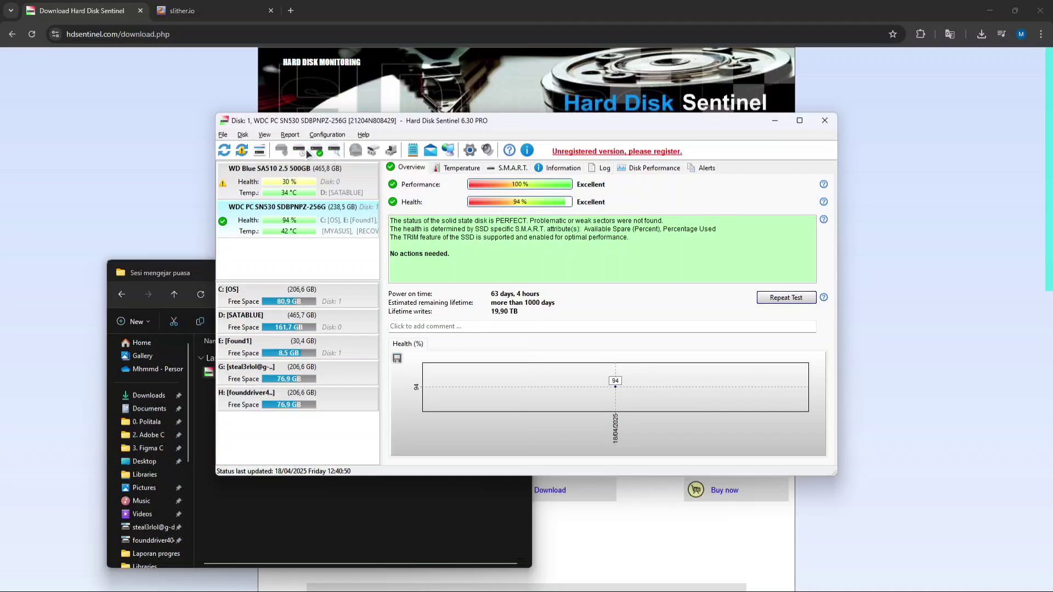
pyautogui.click(321, 135)
pyautogui.click(269, 169)
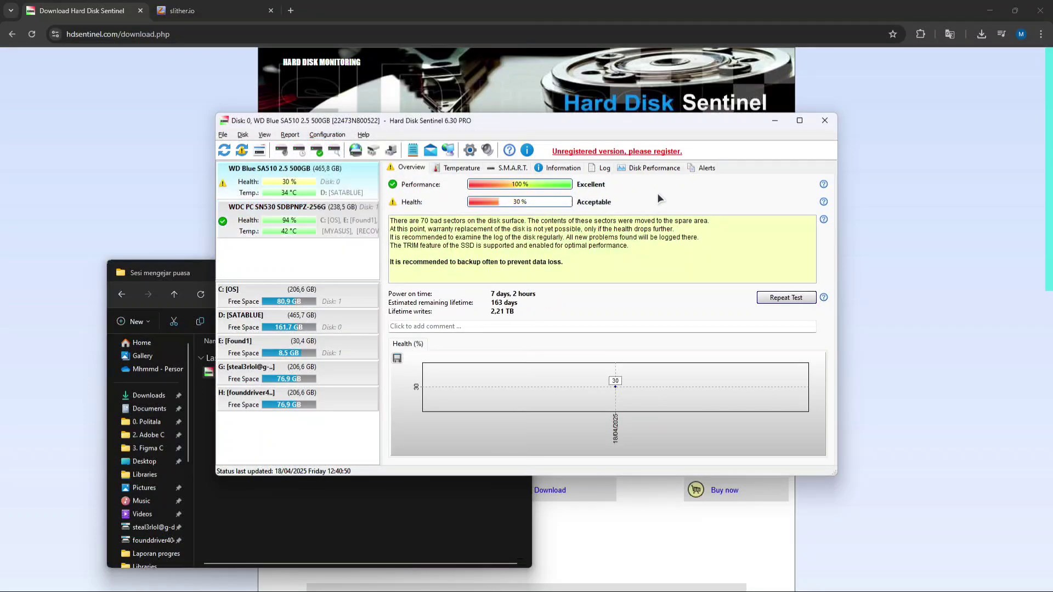
# Step: Compare the disk performance data and activity graphs of the WD Blue SA510 and WDC PC SN530 disks
pyautogui.click(657, 169)
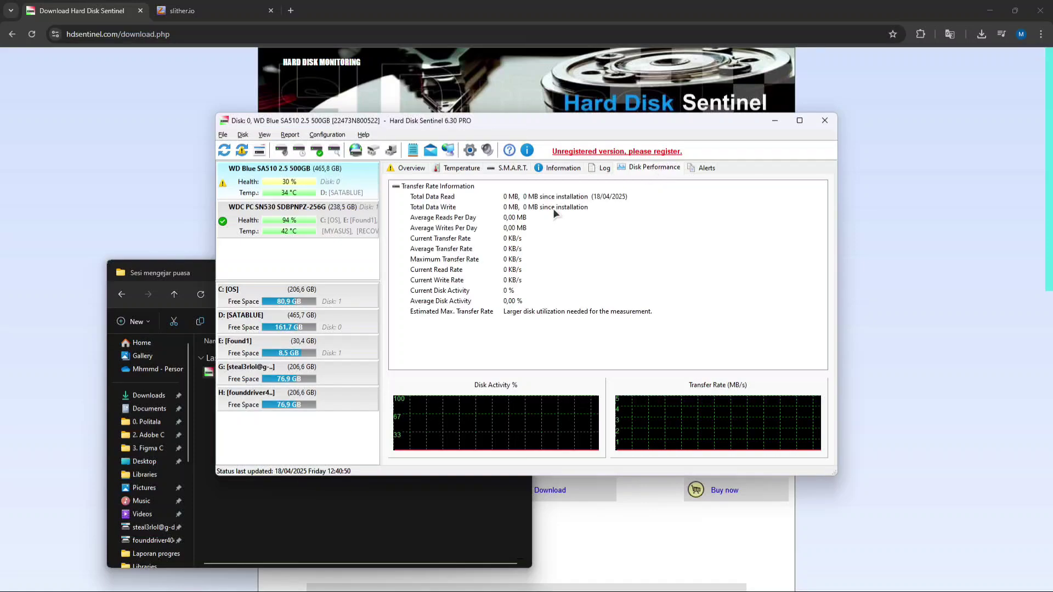
pyautogui.click(347, 211)
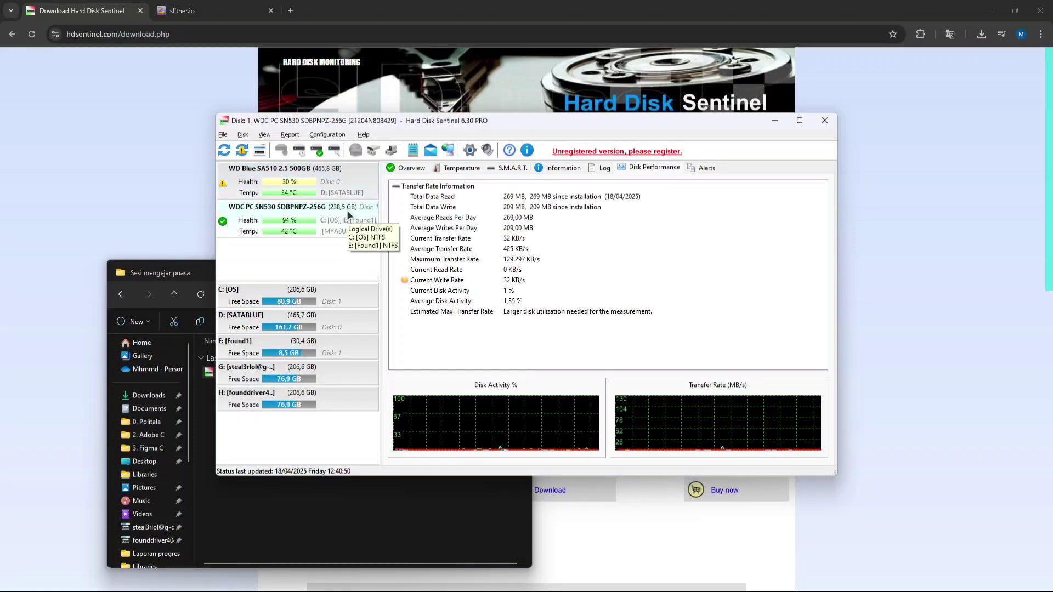
pyautogui.moveTo(497, 425)
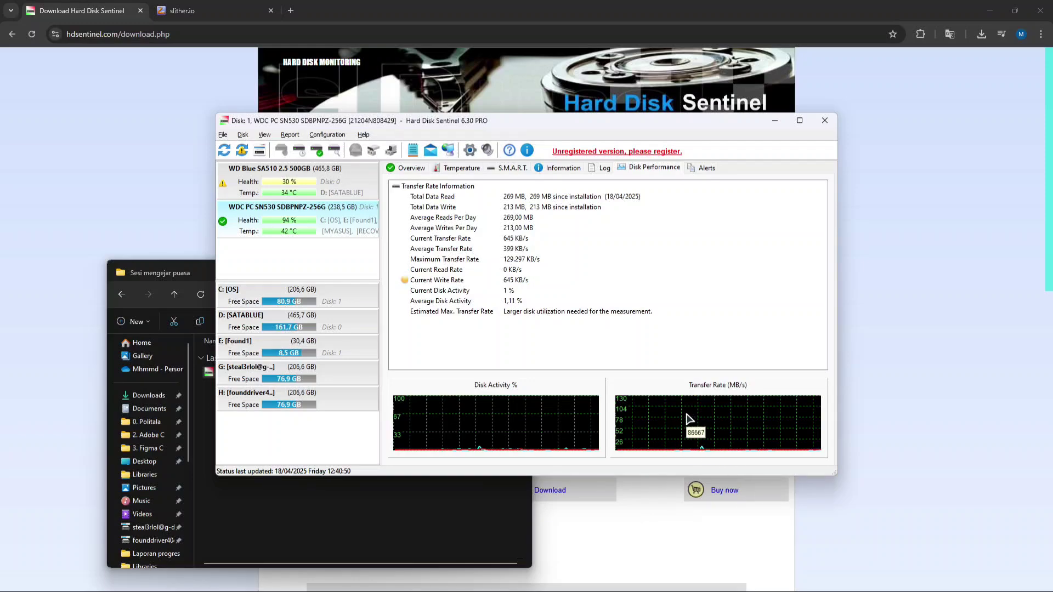
pyautogui.click(344, 178)
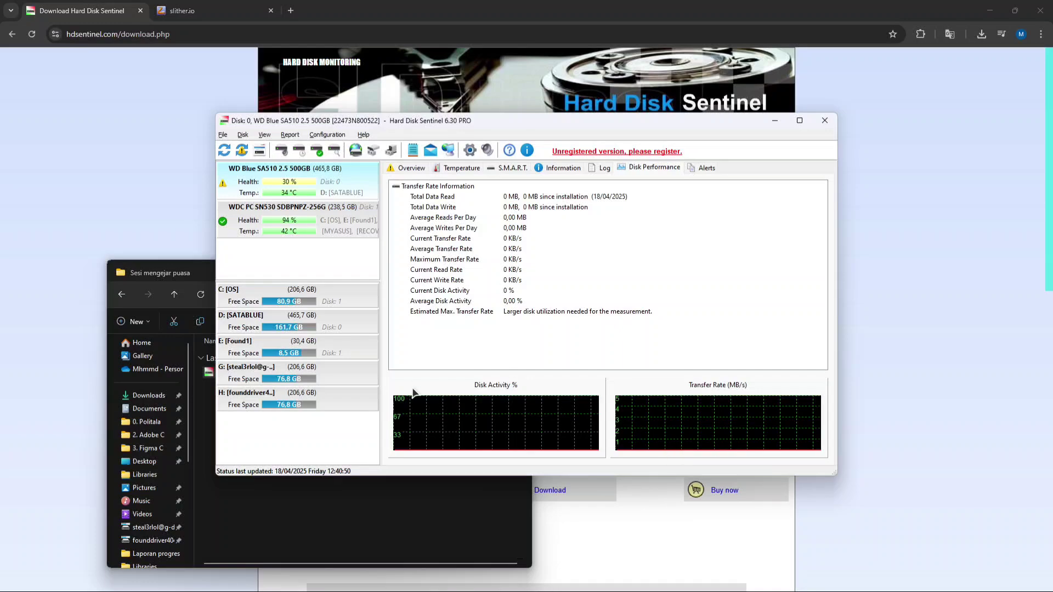
pyautogui.click(298, 219)
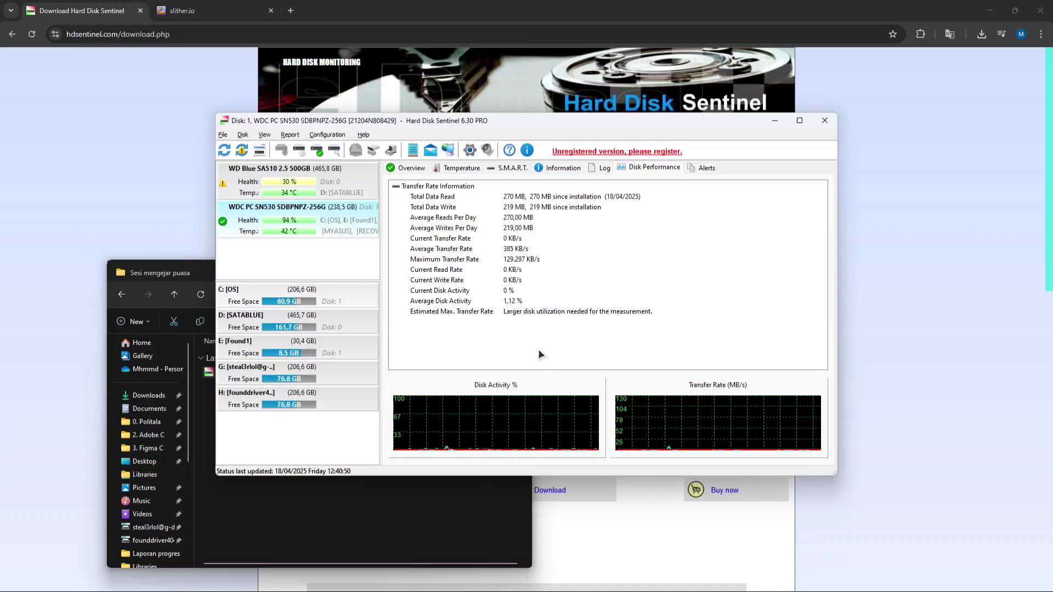
# Step: Launch Excel, create a blank workbook and enter "Halo" in cell A1
pyautogui.hotkey('alt', 'space')
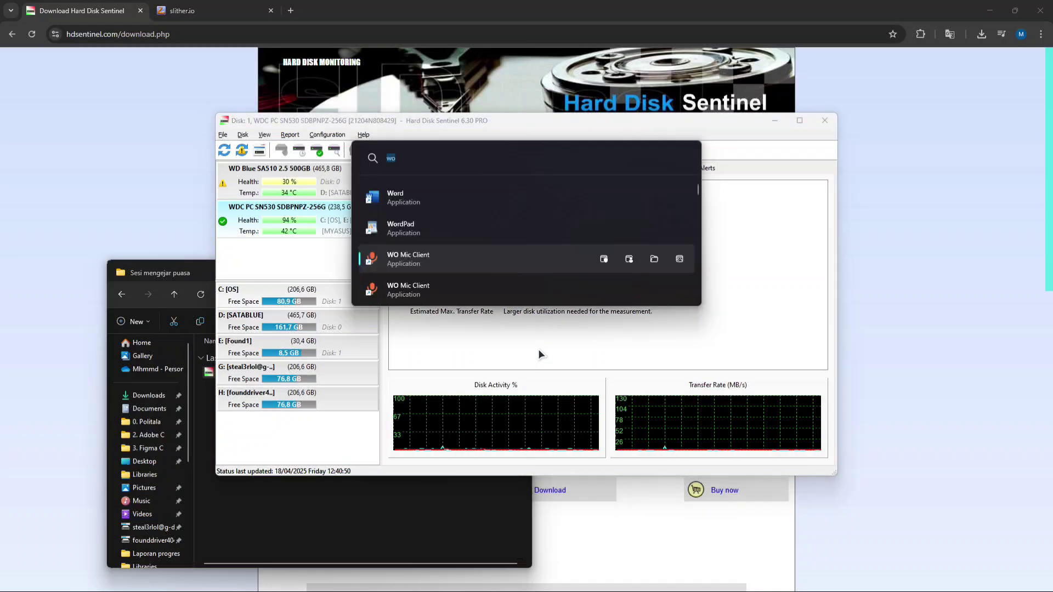
pyautogui.write('el.c')
pyautogui.press('Return')
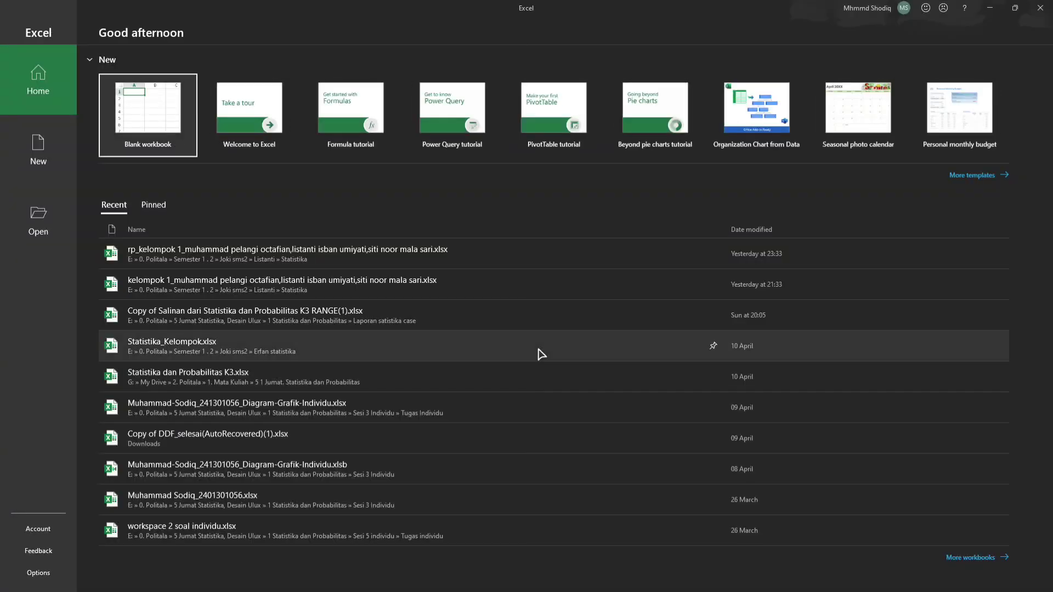
pyautogui.click(145, 111)
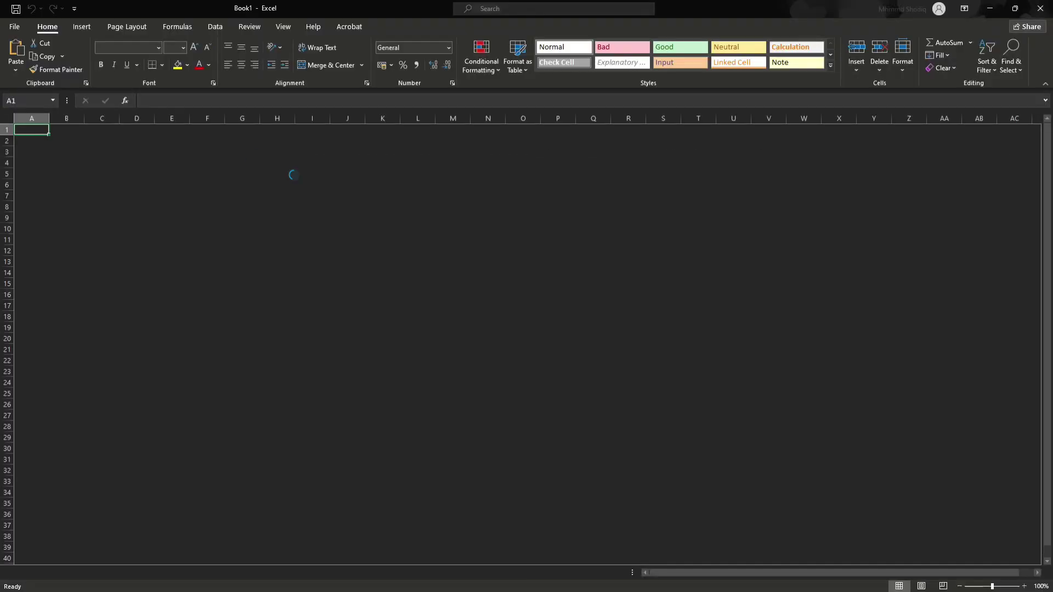
pyautogui.write('Halo')
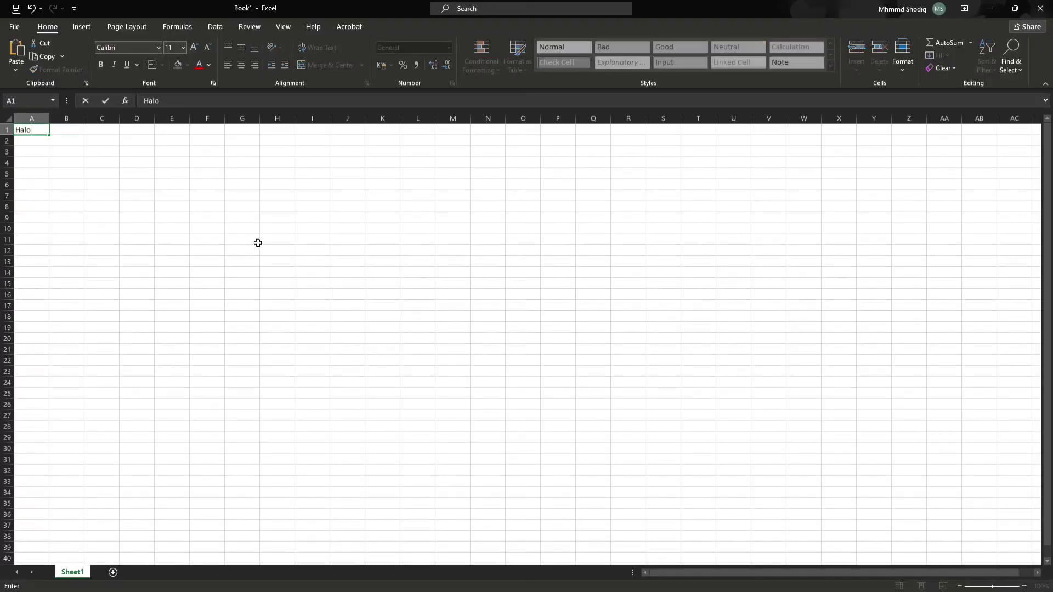
# Step: Shrink and reposition the Excel window so the disk performance data stays visible beside it, and commit the A1 entry
pyautogui.moveTo(812, 6); pyautogui.dragTo(602, 520)
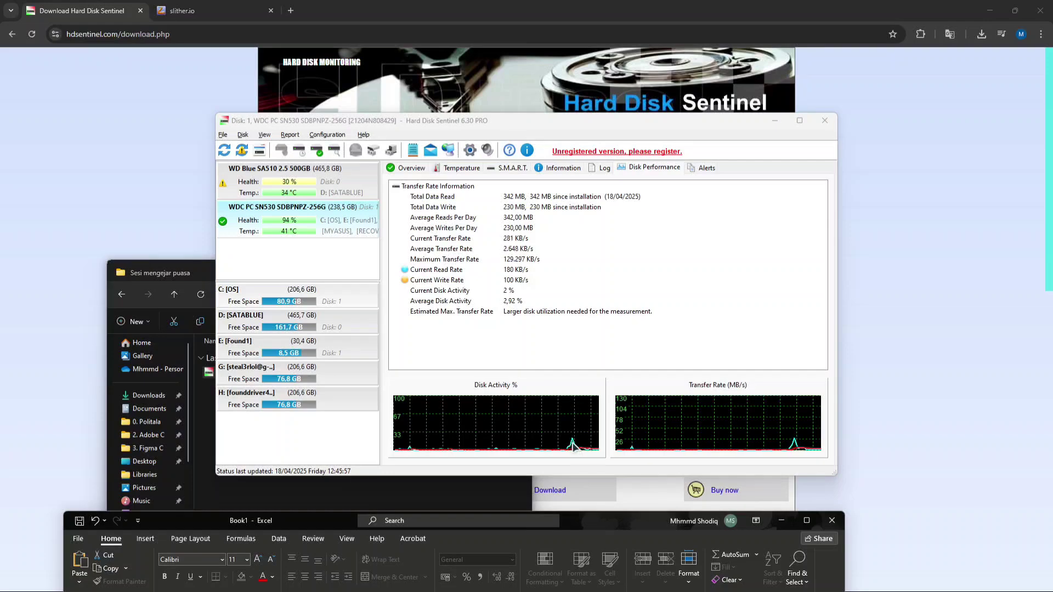
pyautogui.moveTo(599, 521); pyautogui.dragTo(570, 115)
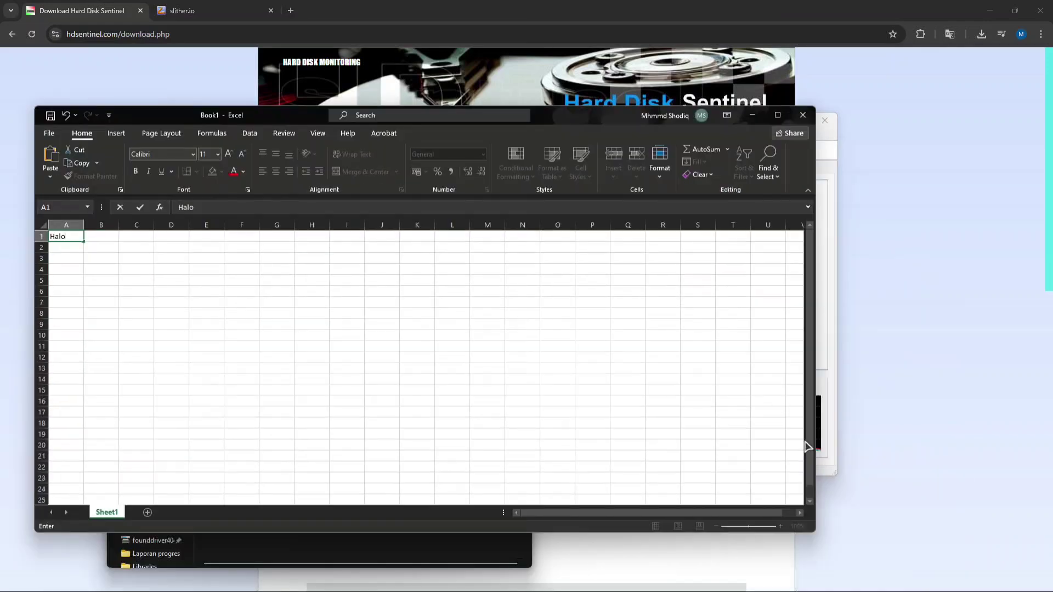
pyautogui.moveTo(814, 530); pyautogui.dragTo(295, 341)
pyautogui.click(199, 311)
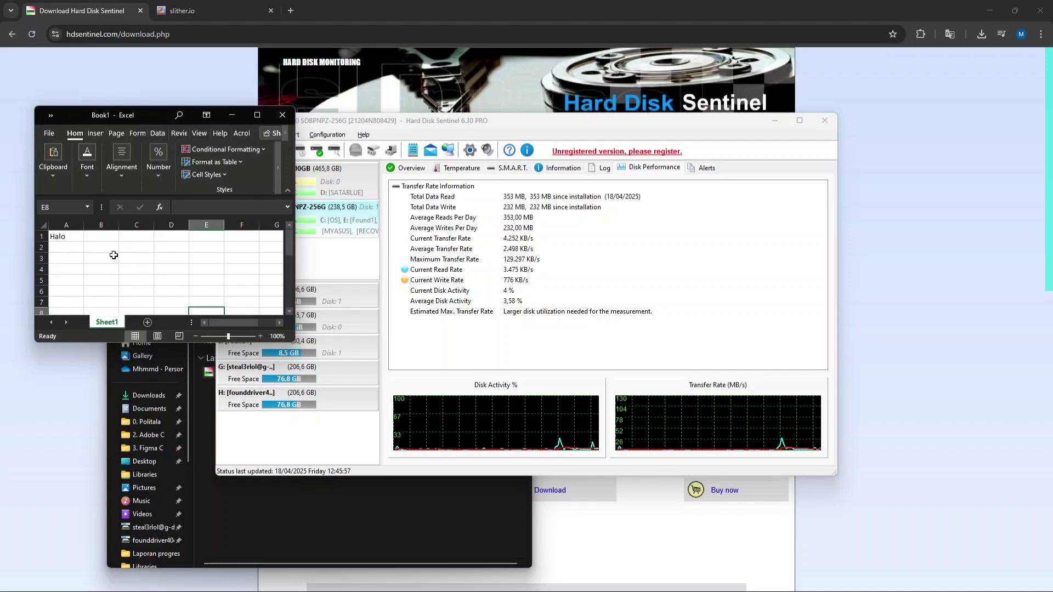
# Step: Fill cell B2 with a long run of repeated "sdf" filler text to generate disk activity
pyautogui.click(99, 244)
pyautogui.write('sdfdsfsdfsdfsf')
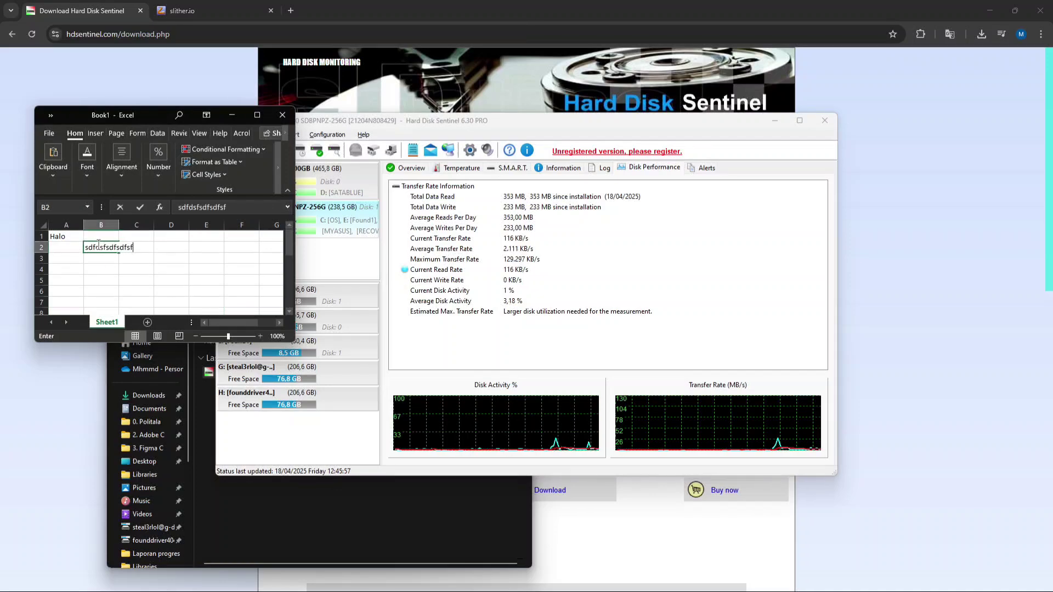
pyautogui.write('sdfsdfsdfsdfsdfsdfsdfsdf')
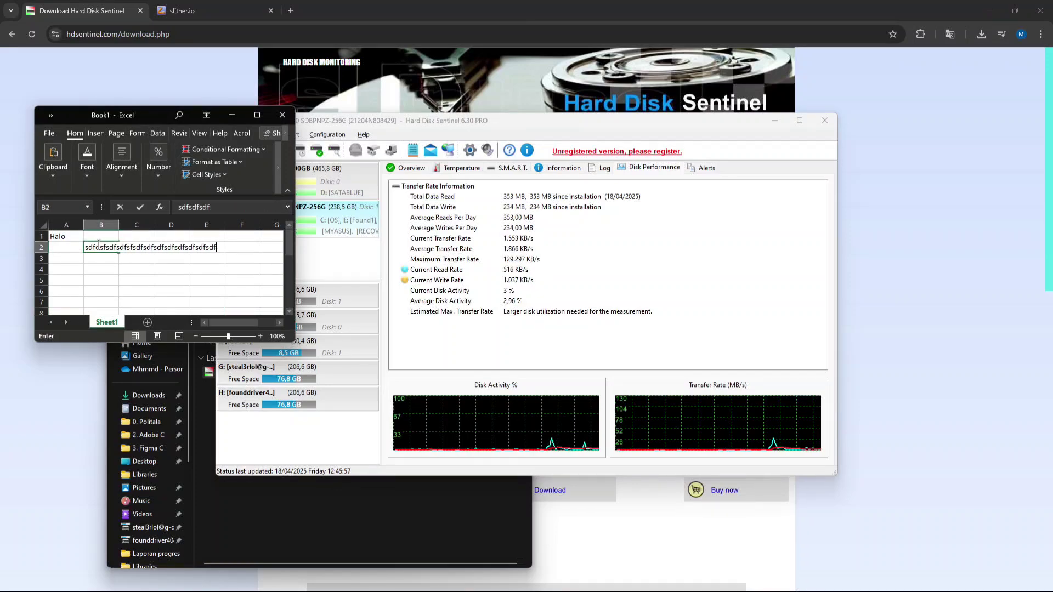
pyautogui.write('sdfsdfsdf')
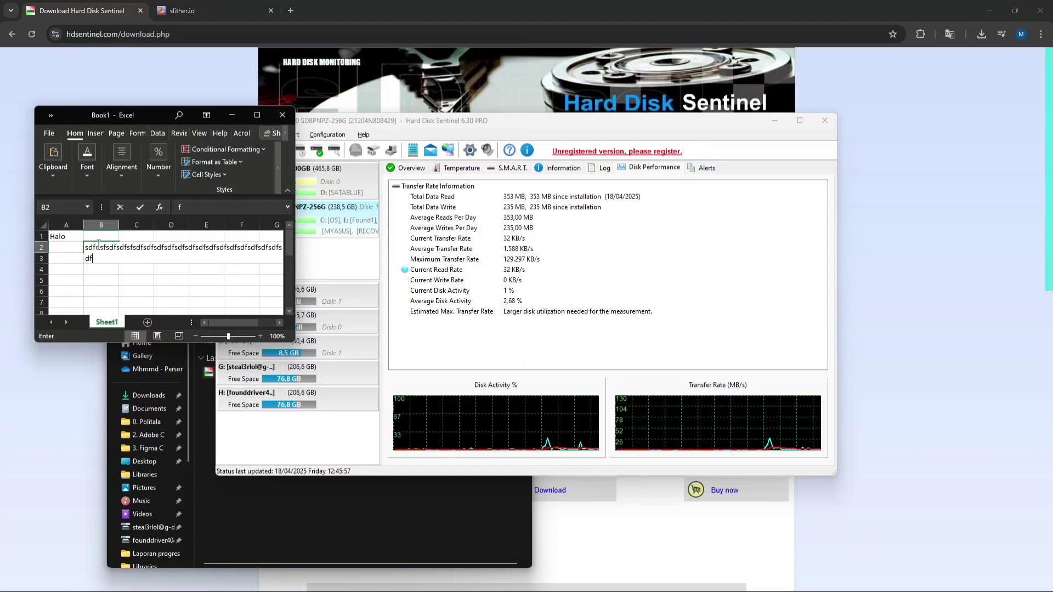
pyautogui.write('sdfsdfsdfsdfsdfsdfs ')
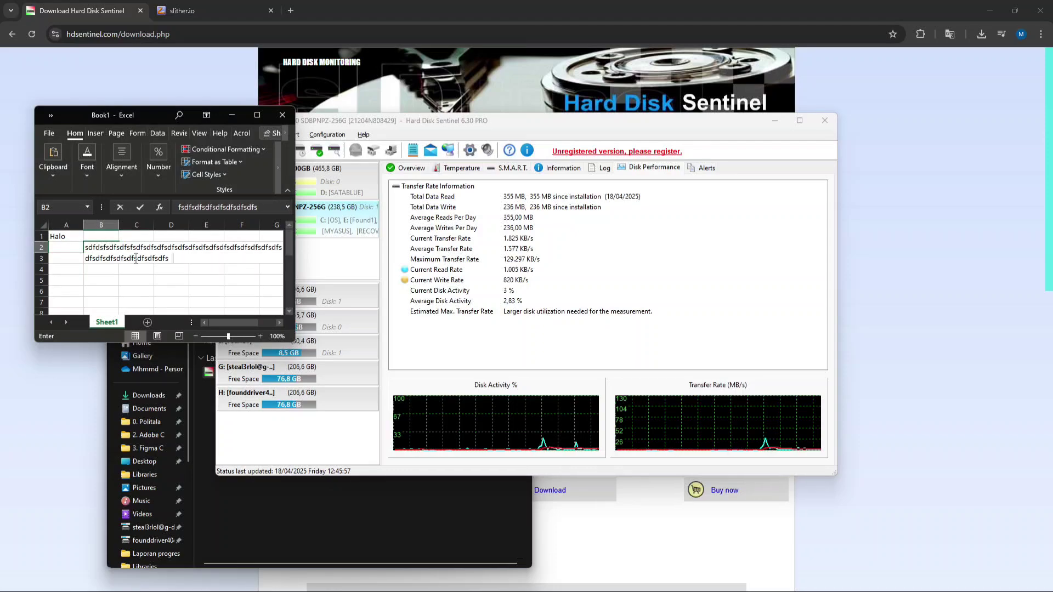
pyautogui.write('dfsdfsdfsdf')
# Step: Enter "sdfsdf" in cell D5, "fsd" in B6, "fsdfsd" in B4 and "sdfsdf" in D4
pyautogui.click(175, 278)
pyautogui.write('sdfsdf')
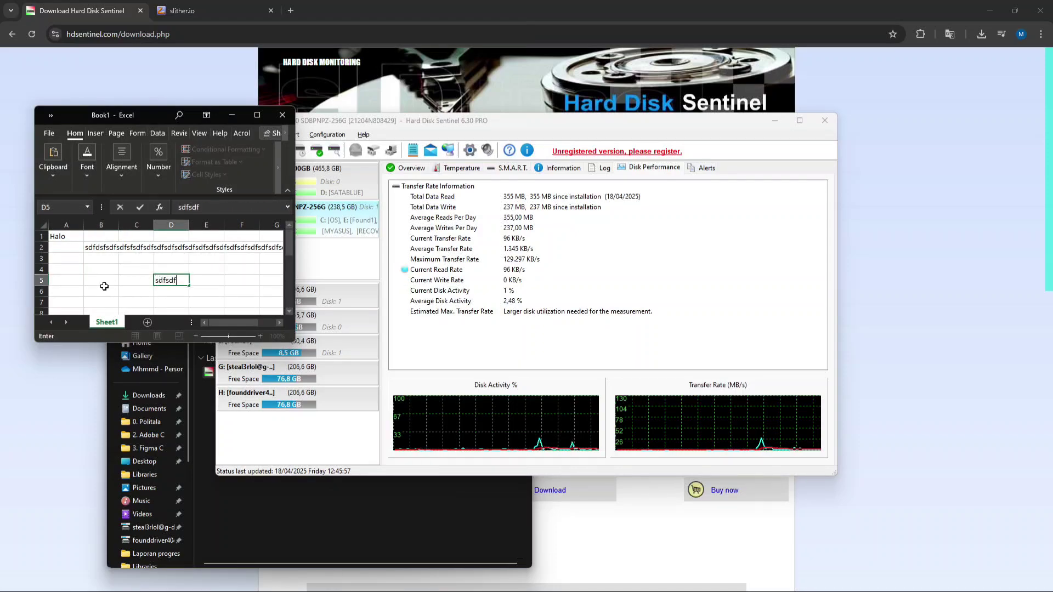
pyautogui.click(102, 290)
pyautogui.write('fsd')
pyautogui.click(107, 269)
pyautogui.write('fsdfsd')
pyautogui.click(171, 265)
pyautogui.write('sdfsdf')
# Step: Enter "fsd" in cell E5, "sdfsdfsd" in E6 and "dsfsdfsdfsdfssfd" in C6
pyautogui.click(198, 281)
pyautogui.write('fsd')
pyautogui.press('Return')
pyautogui.write('sdfsdfsd')
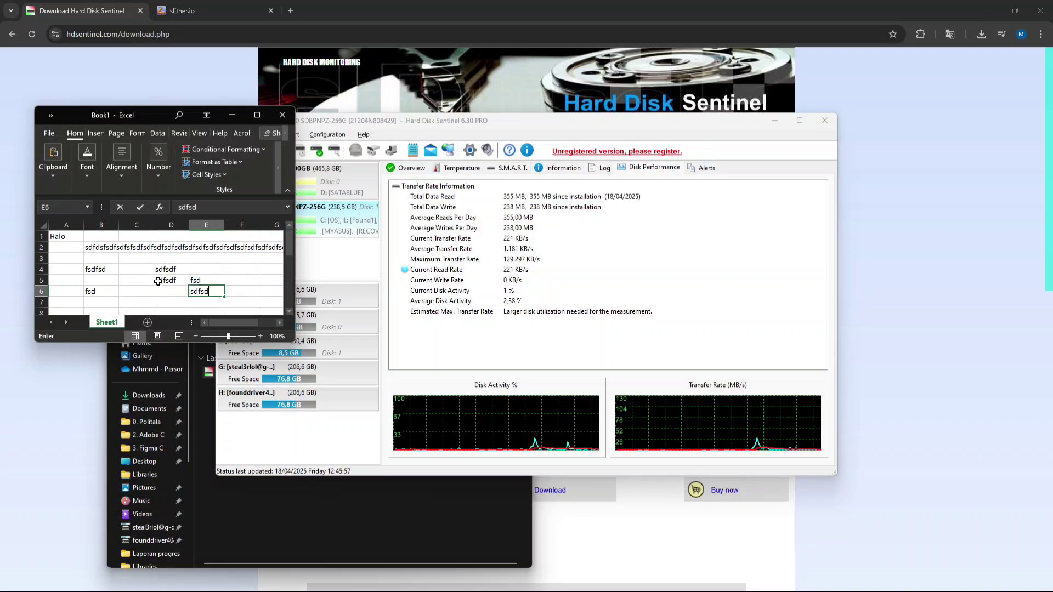
pyautogui.click(143, 297)
pyautogui.write('dsfsdfsdfsdfssfd')
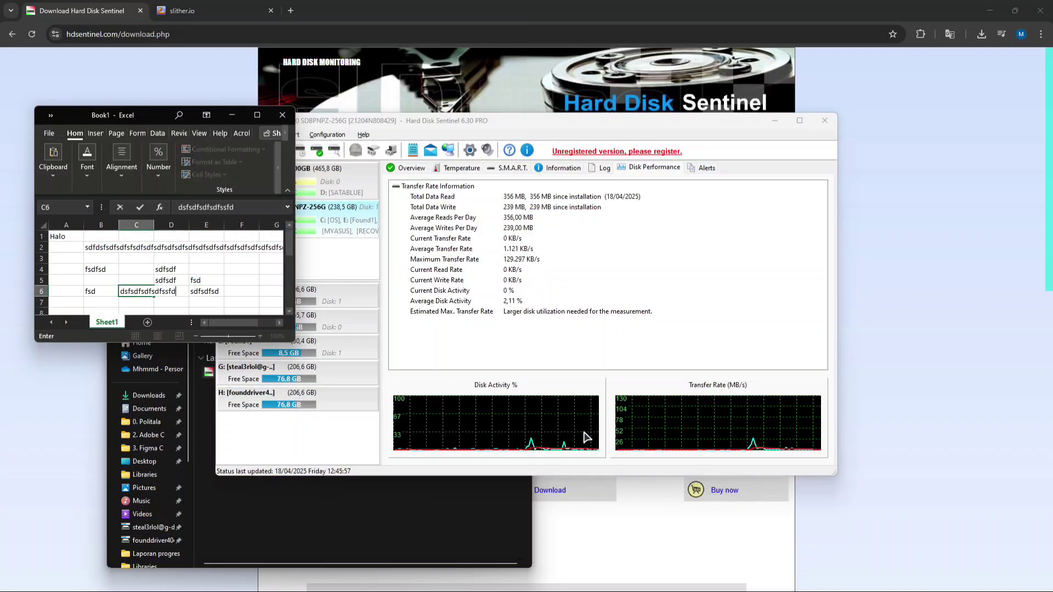
pyautogui.click(244, 276)
# Step: Compare the transfer rates and activity graphs of the WD Blue SA510 and WDC PC SN530 in Hard Disk Sentinel
pyautogui.click(522, 322)
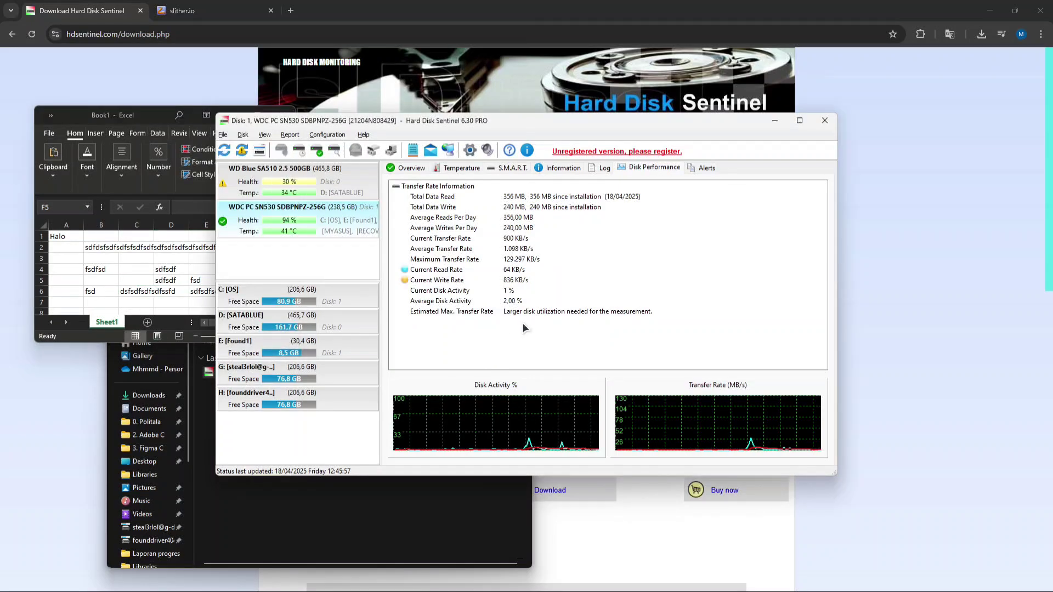
pyautogui.click(309, 191)
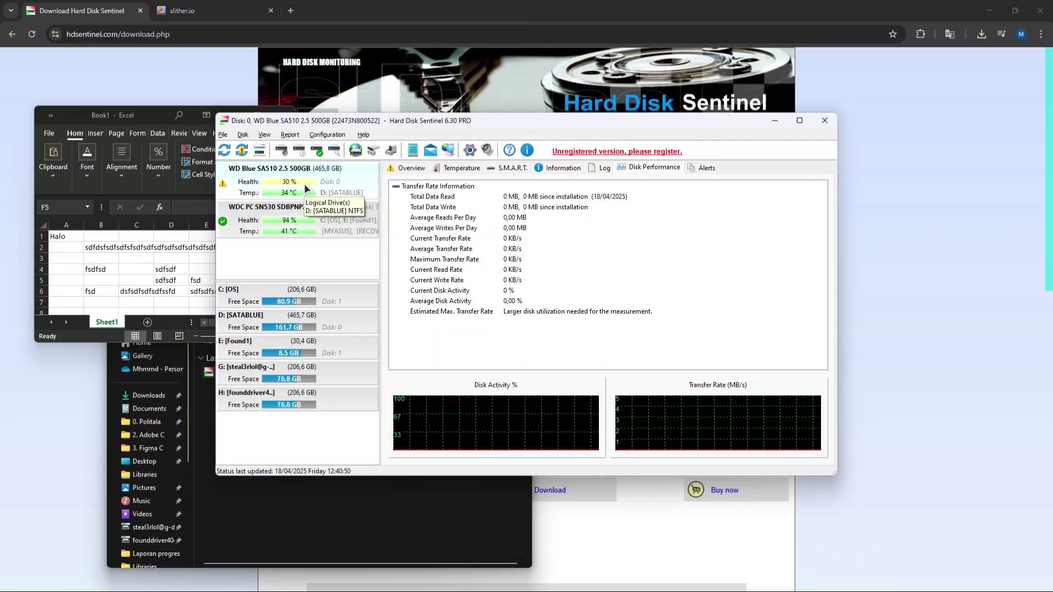
pyautogui.click(310, 222)
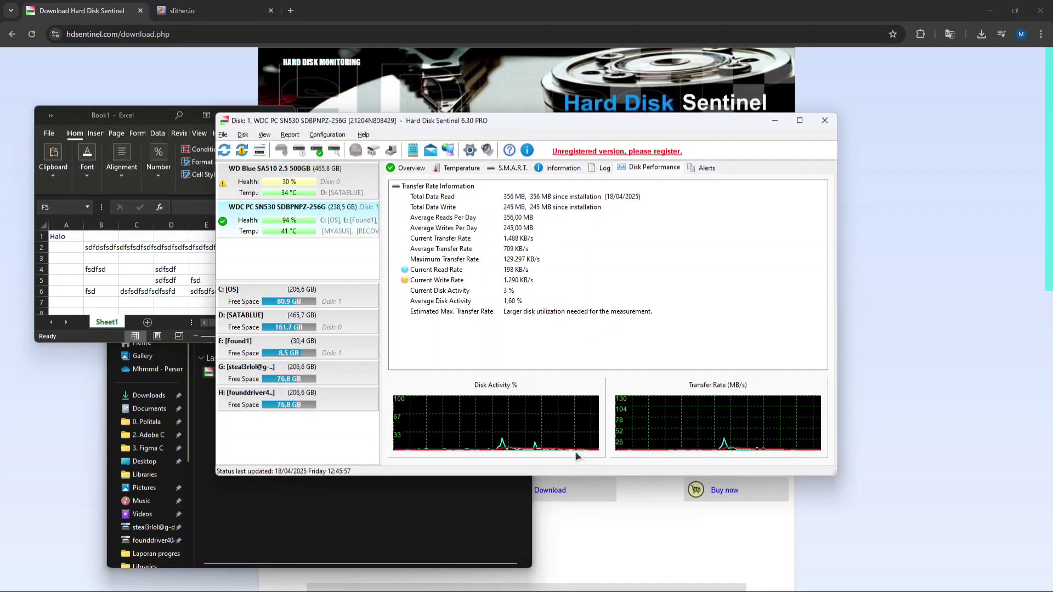
# Step: Minimize Excel and launch Visual Studio Code in a reduced window that leaves the transfer rate graph visible
pyautogui.click(162, 117)
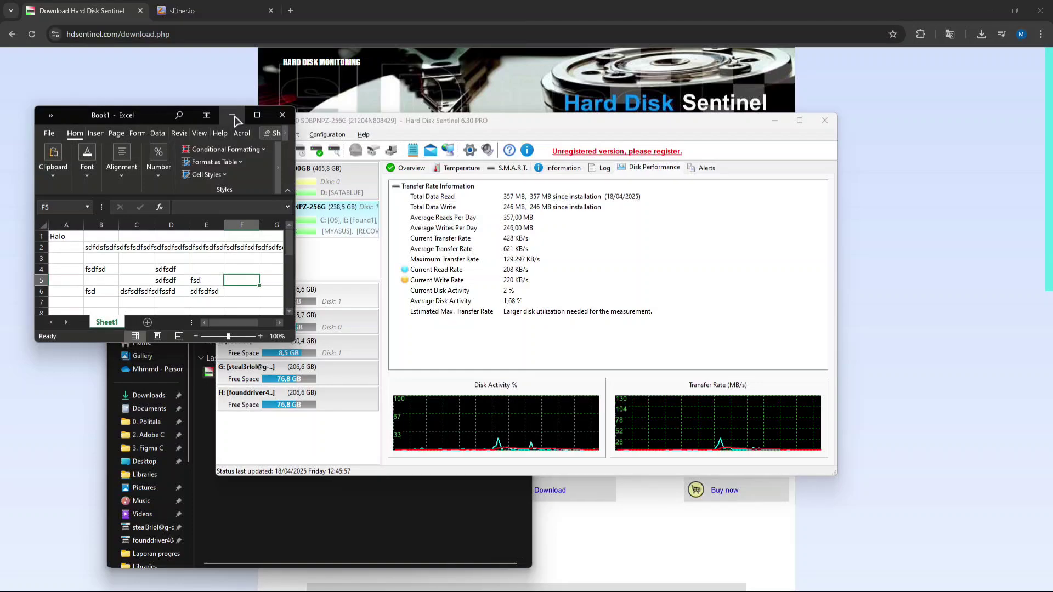
pyautogui.click(235, 116)
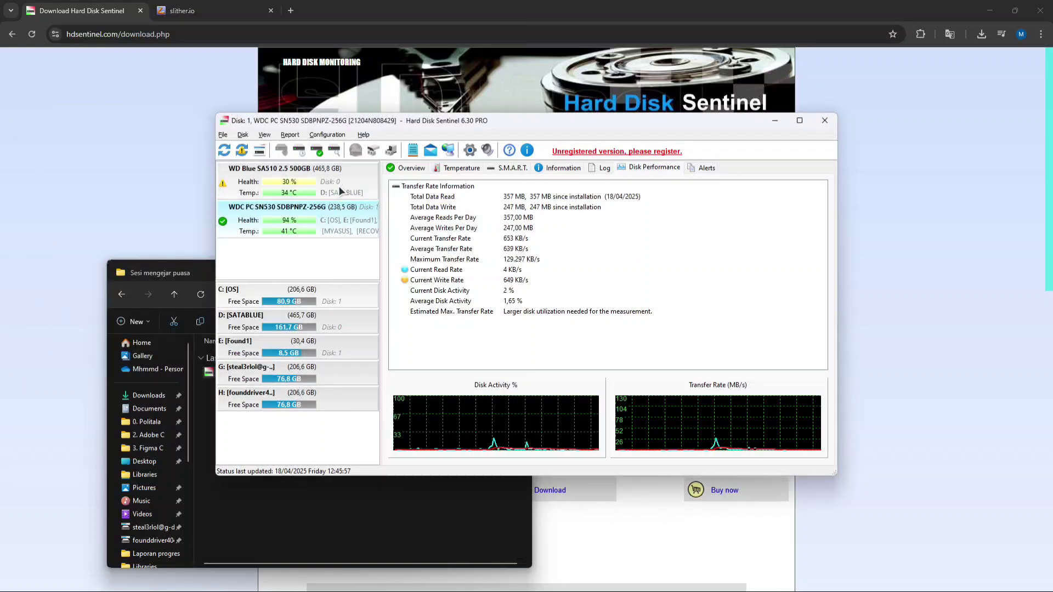
pyautogui.hotkey('alt', 'space')
pyautogui.write('visual Studio Code')
pyautogui.press('Return')
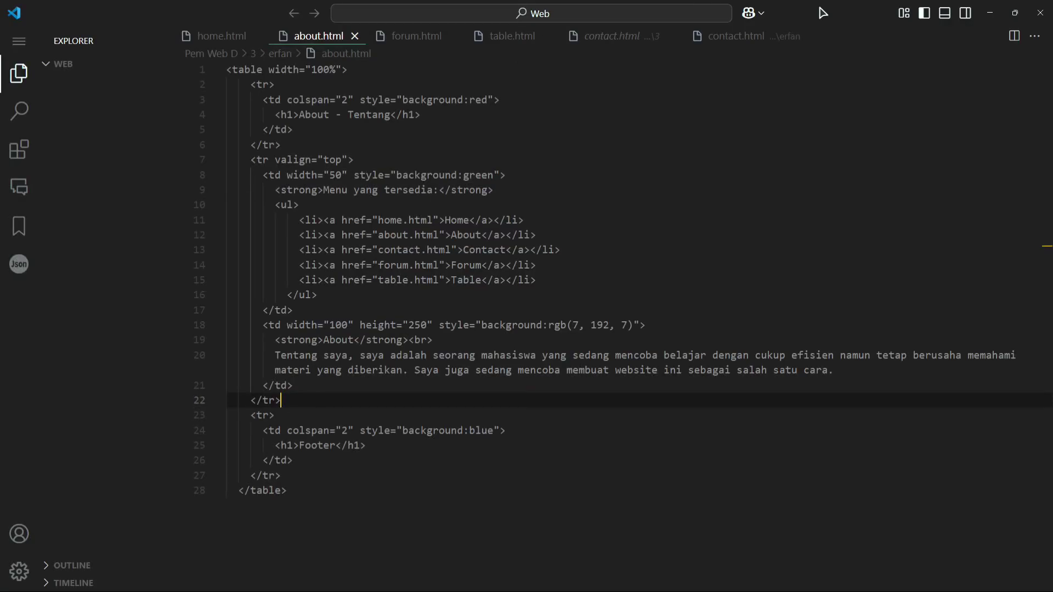
pyautogui.doubleClick(672, 11)
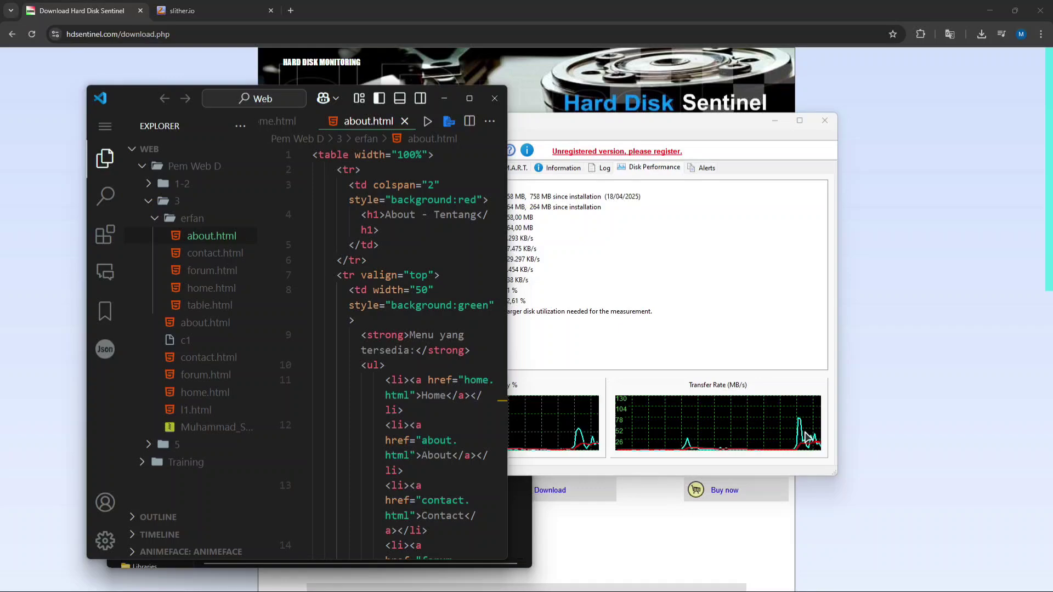
# Step: Open the HTML files of folder 3 and its subfolder in quick succession to generate disk activity, and close Visual Studio Code
pyautogui.click(230, 254)
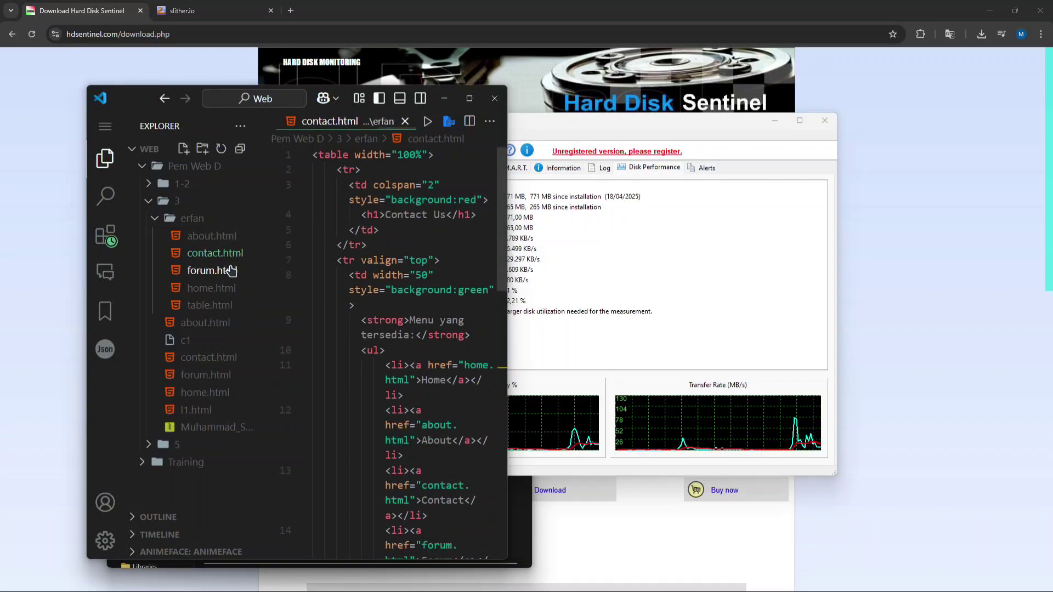
pyautogui.click(228, 272)
pyautogui.click(230, 287)
pyautogui.click(231, 324)
pyautogui.click(229, 305)
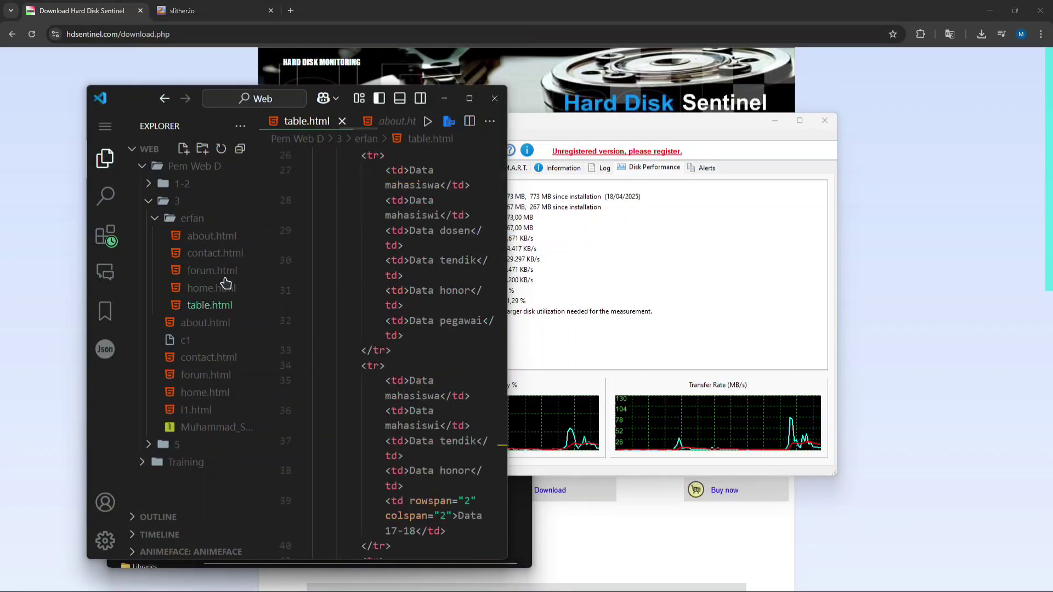
pyautogui.click(228, 271)
pyautogui.click(222, 239)
pyautogui.click(223, 253)
pyautogui.click(225, 270)
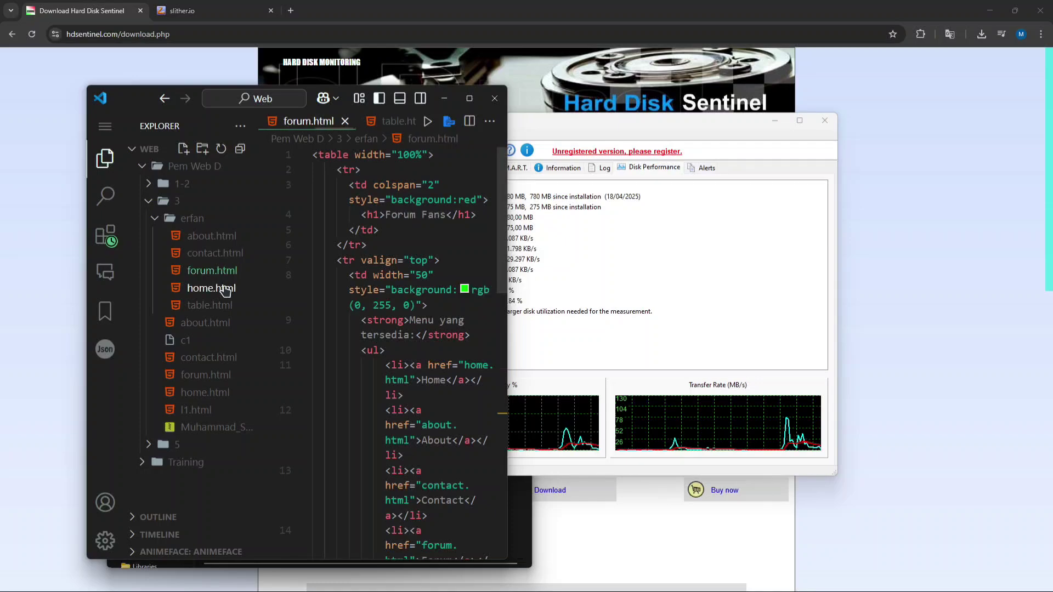
pyautogui.click(224, 289)
pyautogui.click(224, 307)
pyautogui.click(222, 375)
pyautogui.click(225, 410)
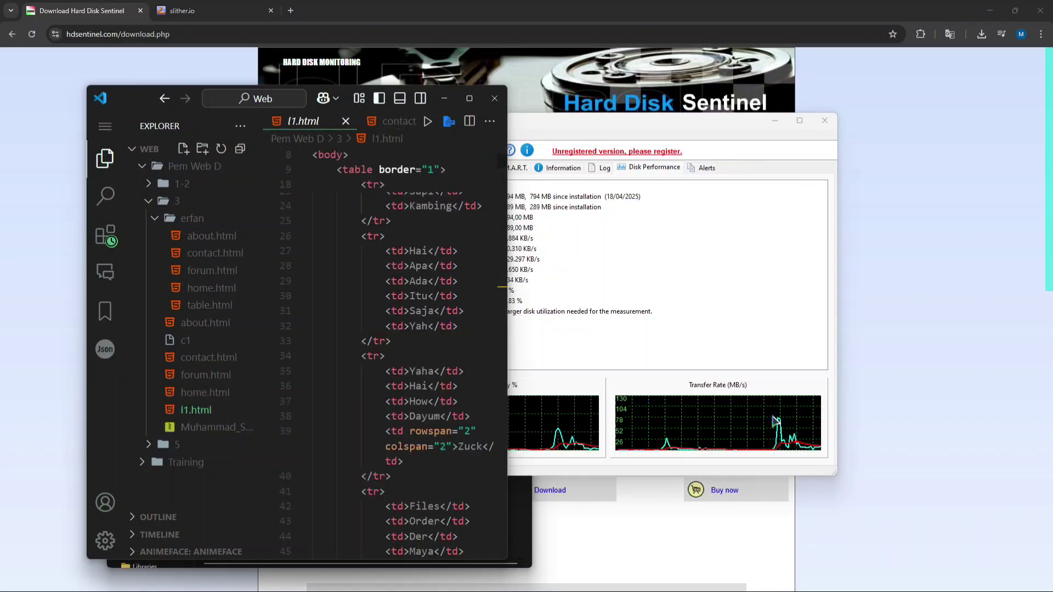
pyautogui.click(494, 98)
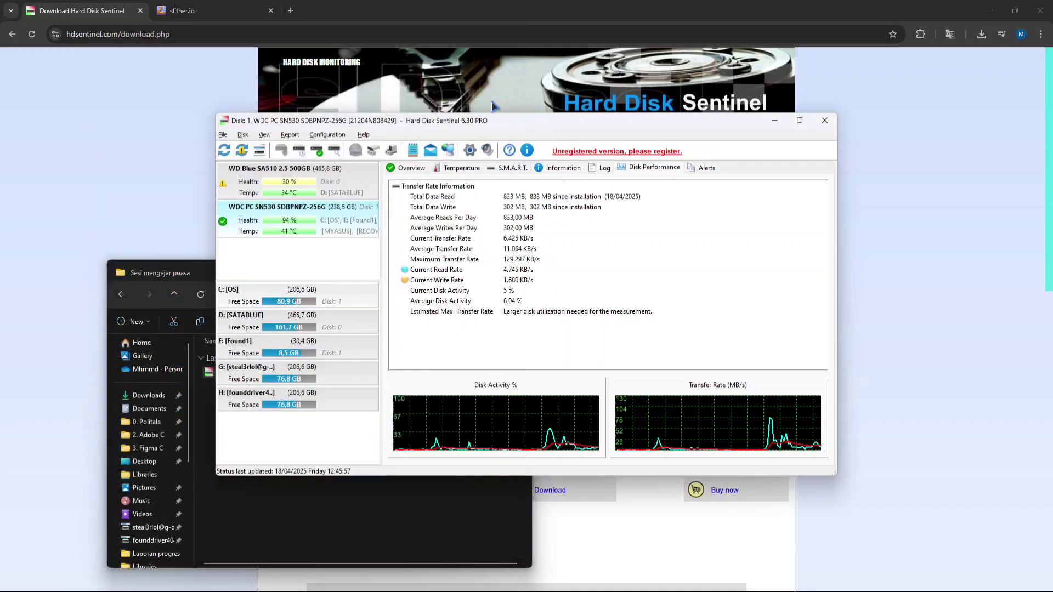
# Step: Launch Adobe Photoshop 2020 and reduce it from full screen to a smaller window
pyautogui.hotkey('alt', 'space')
pyautogui.write('v')
pyautogui.write('ho')
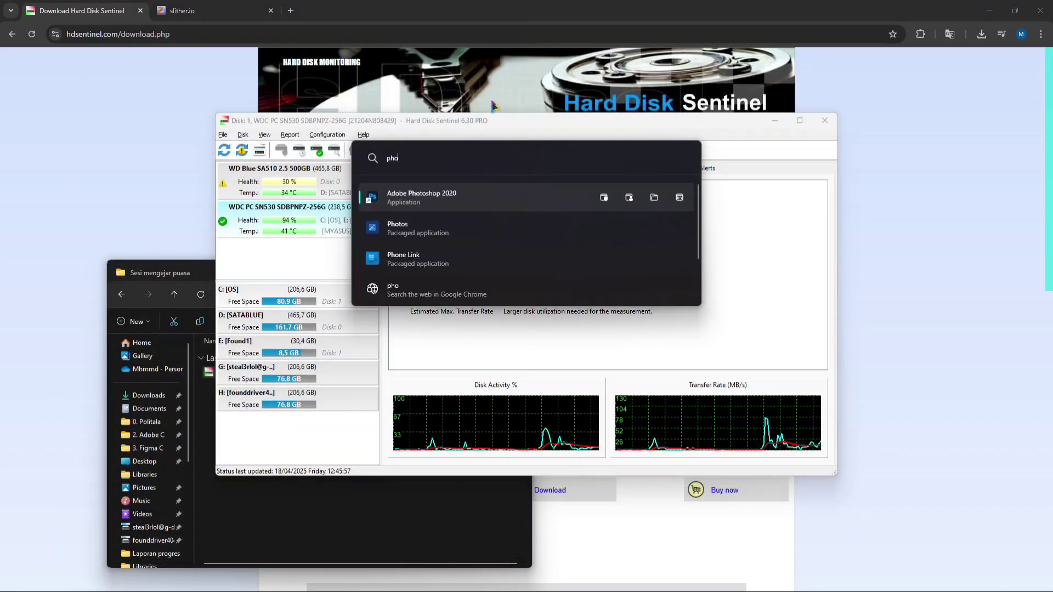
pyautogui.press('Return')
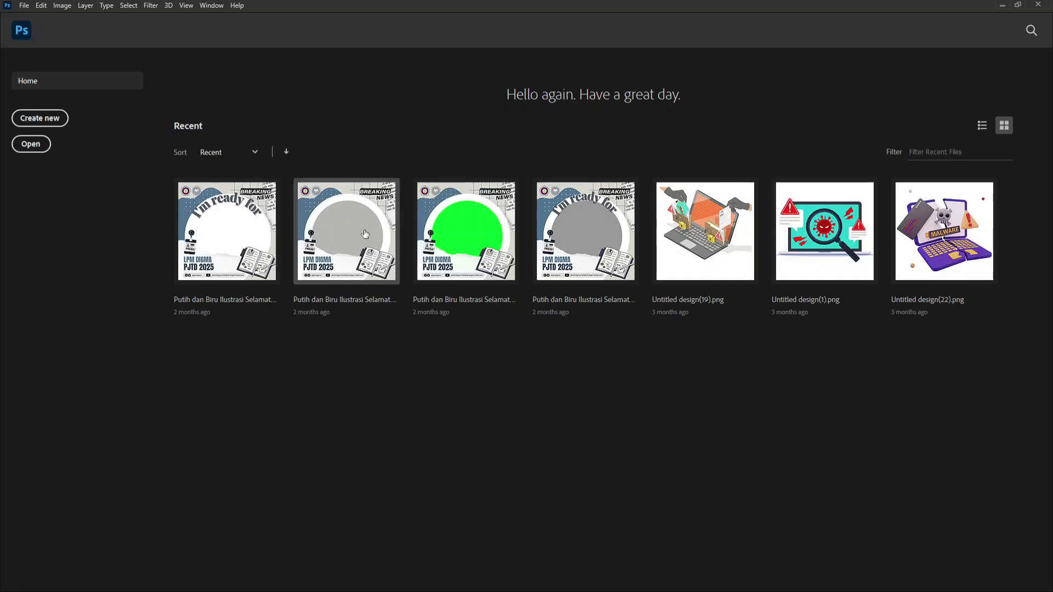
pyautogui.doubleClick(629, 6)
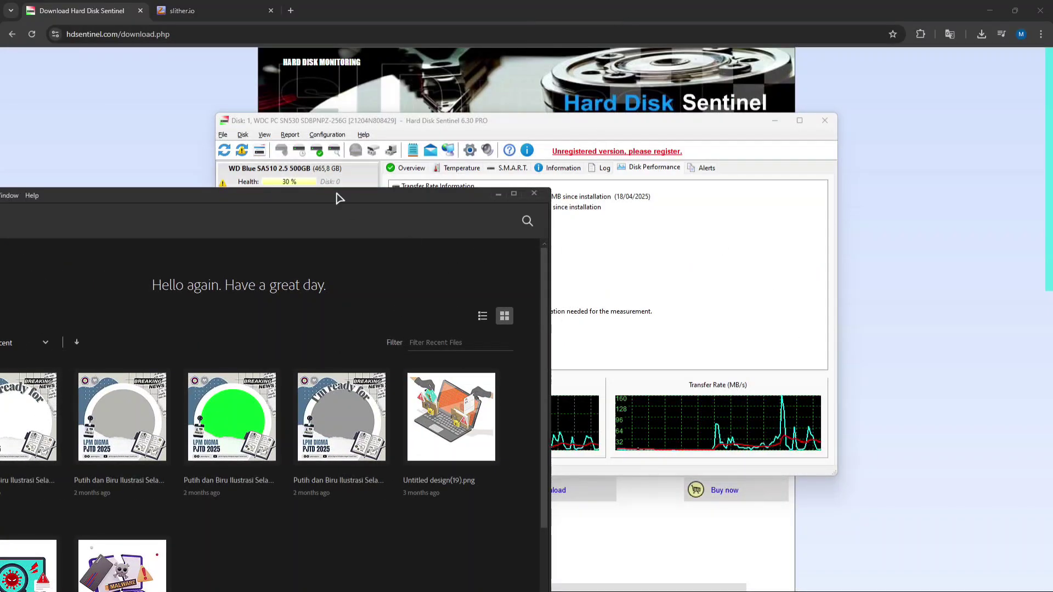
# Step: Reposition the Photoshop window while looking through its recent files, and close Photoshop
pyautogui.moveTo(336, 198); pyautogui.dragTo(442, 159)
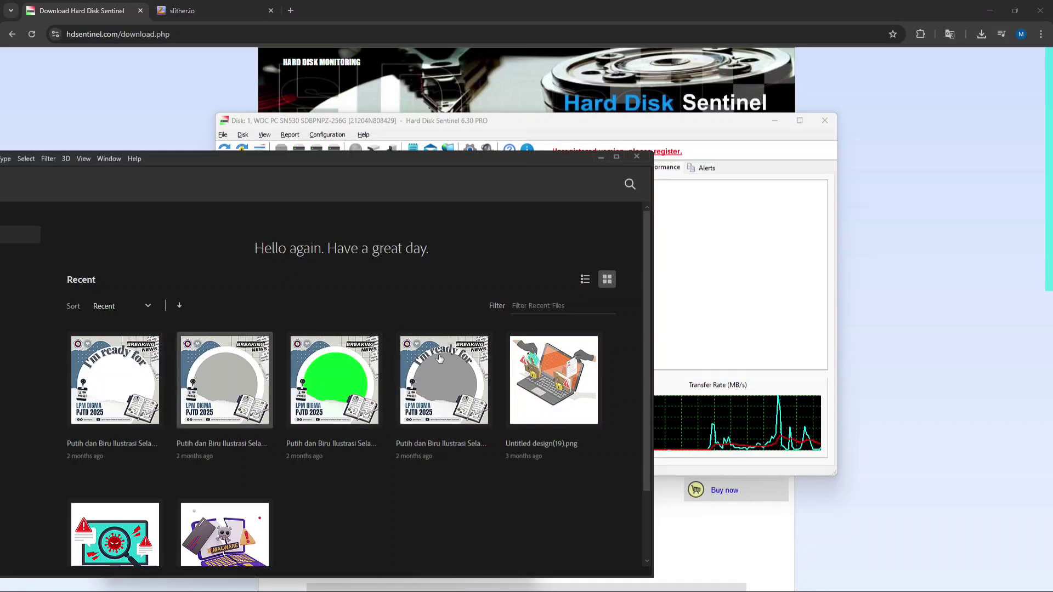
pyautogui.scroll(-2, 429, 261)
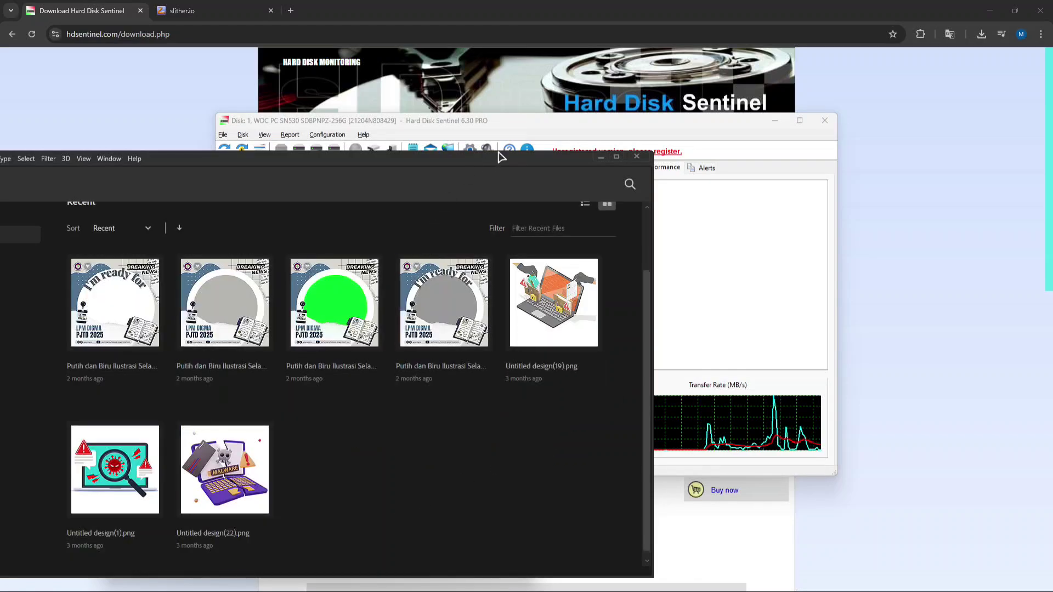
pyautogui.moveTo(502, 163); pyautogui.dragTo(679, 103)
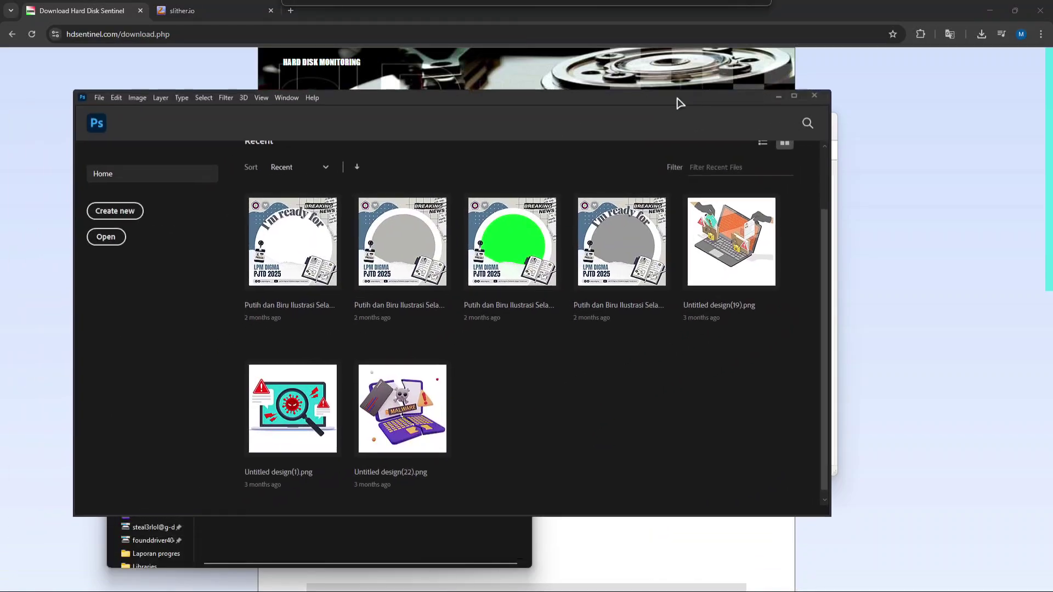
pyautogui.click(816, 96)
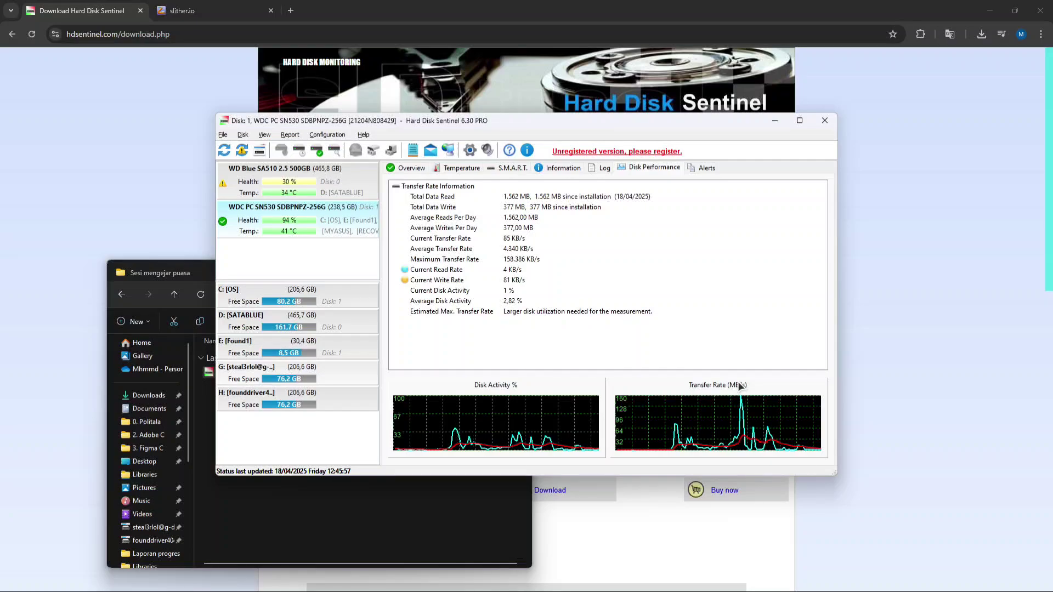
# Step: Detach the slither.io tab into its own window in front of Hard Disk Sentinel and start a game
pyautogui.click(234, 9)
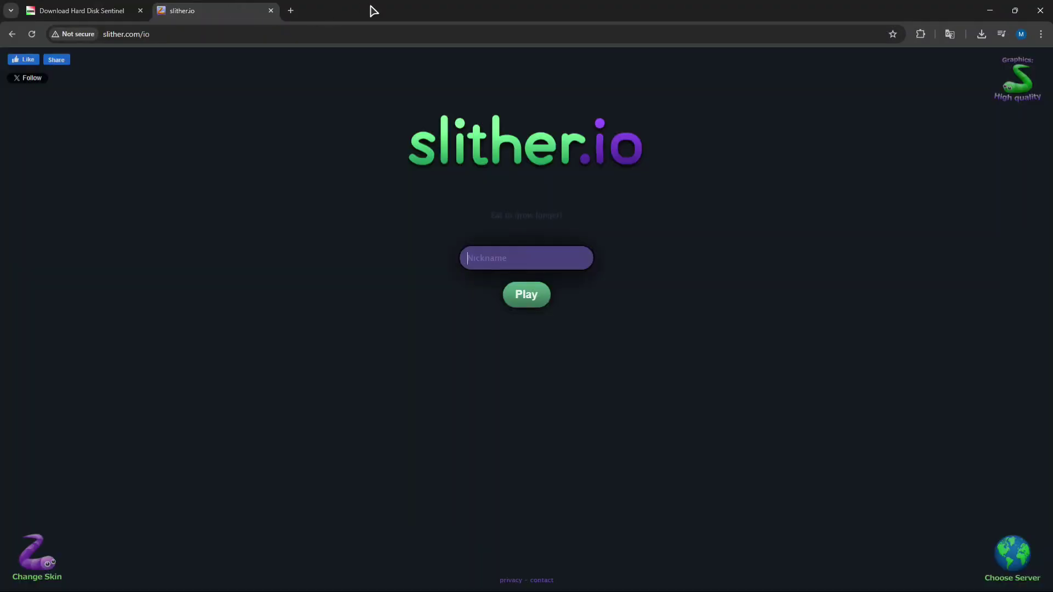
pyautogui.moveTo(373, 10); pyautogui.dragTo(212, 167)
pyautogui.click(266, 451)
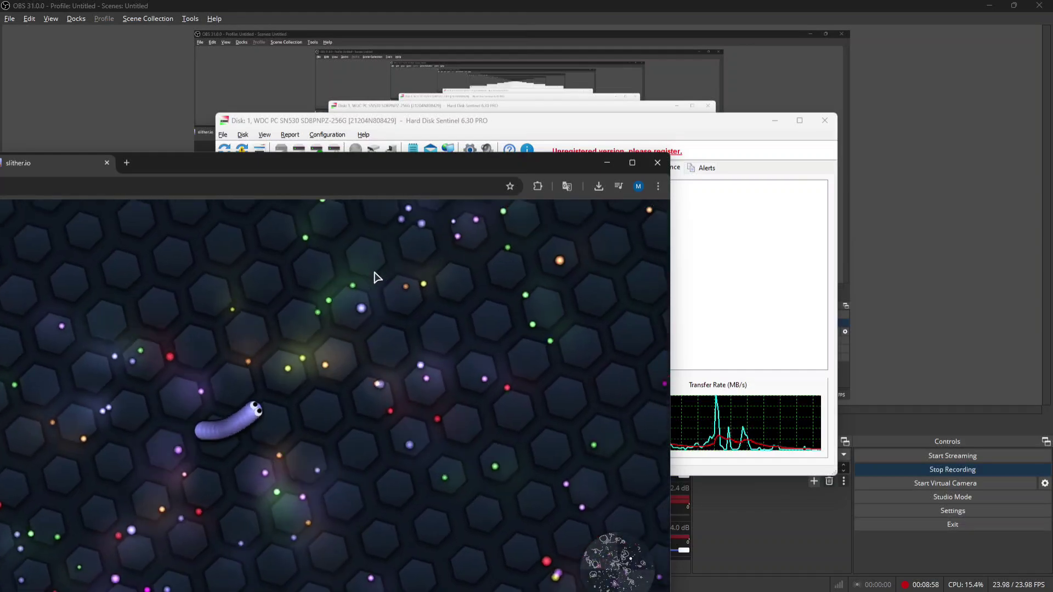
# Step: Steer the snake around the slither.io arena while the transfer rate graph remains in view
pyautogui.moveTo(428, 318)
pyautogui.mouseDown()
pyautogui.moveTo(499, 380)
pyautogui.moveTo(217, 243)
pyautogui.moveTo(536, 452)
pyautogui.moveTo(218, 503)
pyautogui.moveTo(306, 521)
pyautogui.moveTo(100, 481)
pyautogui.moveTo(85, 453)
pyautogui.moveTo(86, 384)
pyautogui.mouseUp()
pyautogui.moveTo(489, 282)
pyautogui.mouseDown()
pyautogui.moveTo(357, 301)
pyautogui.moveTo(246, 521)
pyautogui.moveTo(198, 486)
pyautogui.mouseUp()
pyautogui.moveTo(108, 465)
pyautogui.mouseDown()
pyautogui.moveTo(89, 477)
pyautogui.moveTo(113, 329)
pyautogui.moveTo(357, 523)
pyautogui.mouseUp()
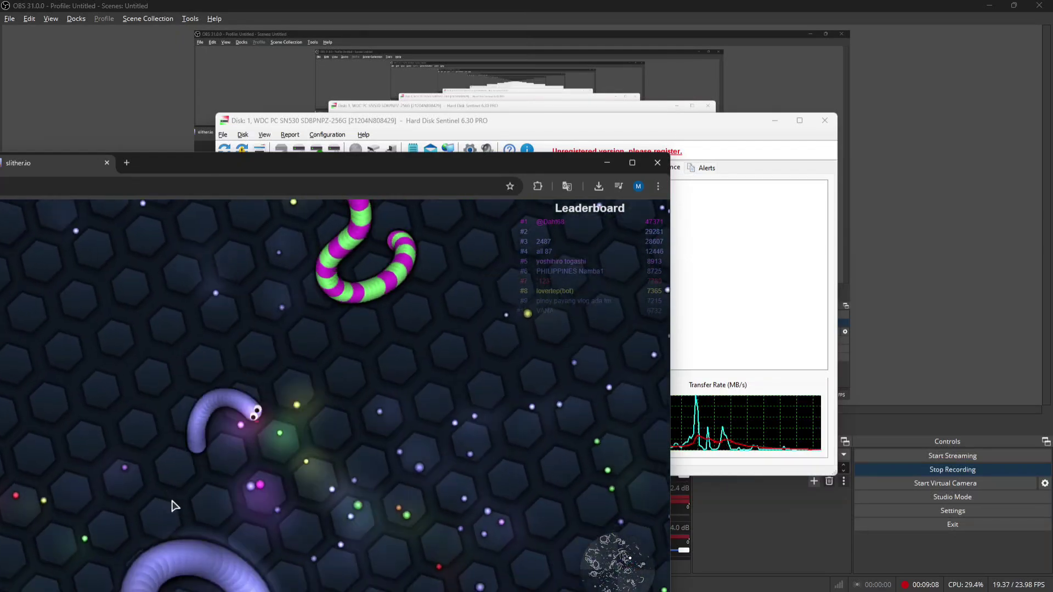
pyautogui.moveTo(425, 450)
pyautogui.mouseDown()
pyautogui.moveTo(111, 319)
pyautogui.moveTo(250, 509)
pyautogui.moveTo(430, 482)
pyautogui.moveTo(557, 376)
pyautogui.moveTo(180, 279)
pyautogui.moveTo(301, 265)
pyautogui.moveTo(134, 285)
pyautogui.moveTo(258, 417)
pyautogui.moveTo(437, 540)
pyautogui.moveTo(258, 531)
pyautogui.moveTo(377, 489)
pyautogui.moveTo(2, 529)
pyautogui.moveTo(239, 569)
pyautogui.mouseUp()
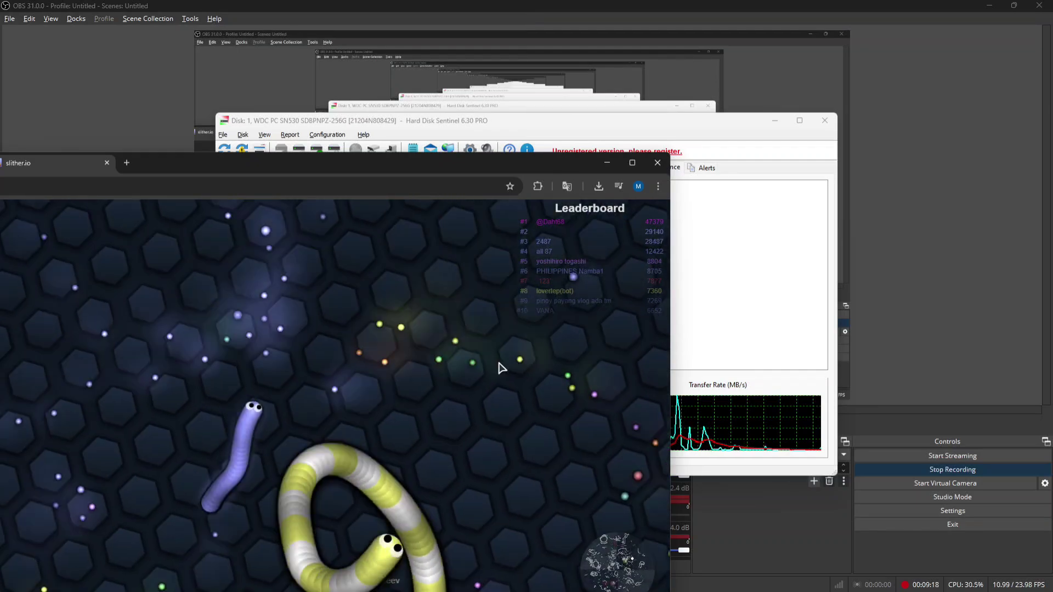
pyautogui.moveTo(500, 366)
pyautogui.mouseDown()
pyautogui.moveTo(540, 437)
pyautogui.moveTo(484, 487)
pyautogui.moveTo(39, 451)
pyautogui.moveTo(385, 439)
pyautogui.mouseUp()
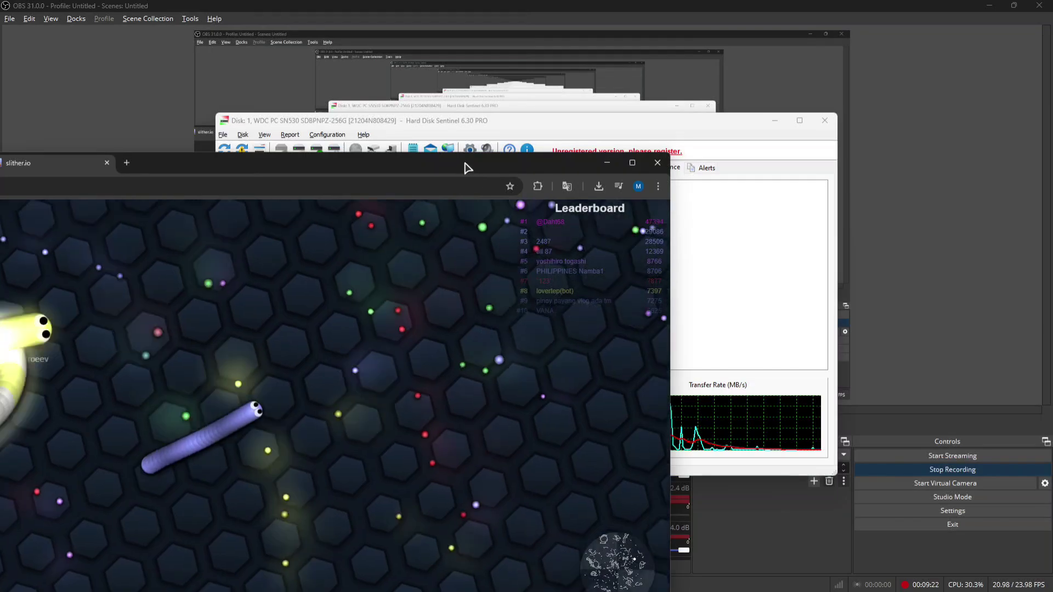
# Step: Close slither.io and maximize the browser window showing the Hard Disk Sentinel download page
pyautogui.moveTo(464, 162); pyautogui.dragTo(708, 116)
pyautogui.click(352, 117)
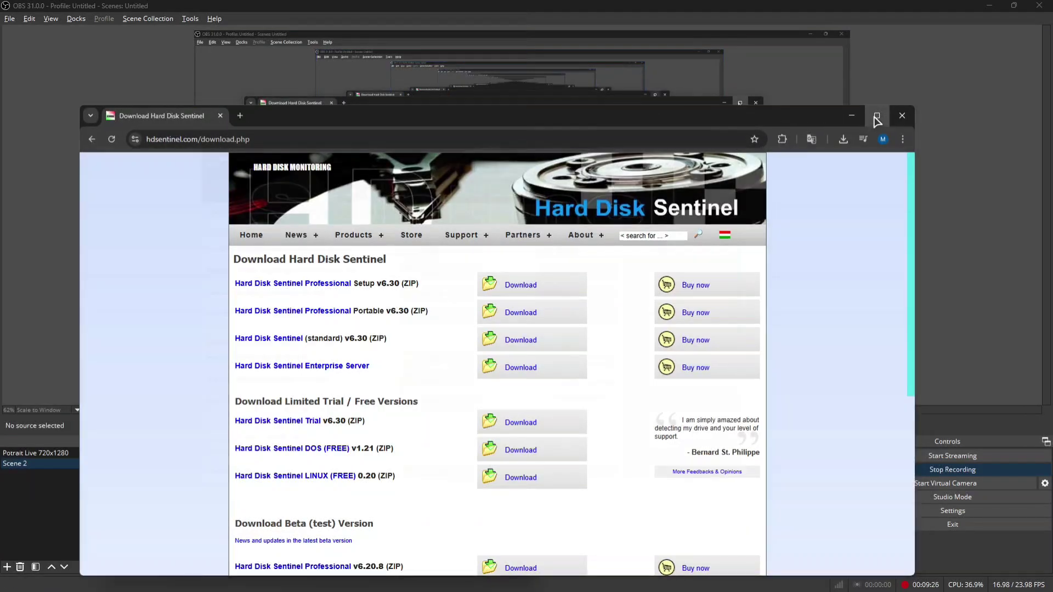
pyautogui.click(876, 117)
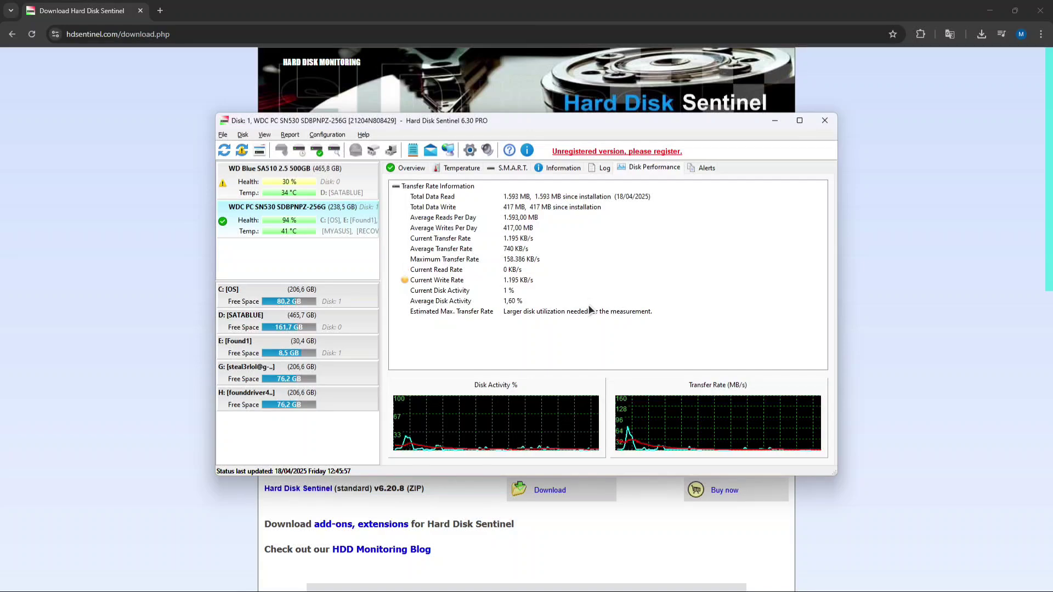
# Step: Examine the WDC PC SN530's performance graphs in Hard Disk Sentinel and open its health overview
pyautogui.moveTo(624, 423)
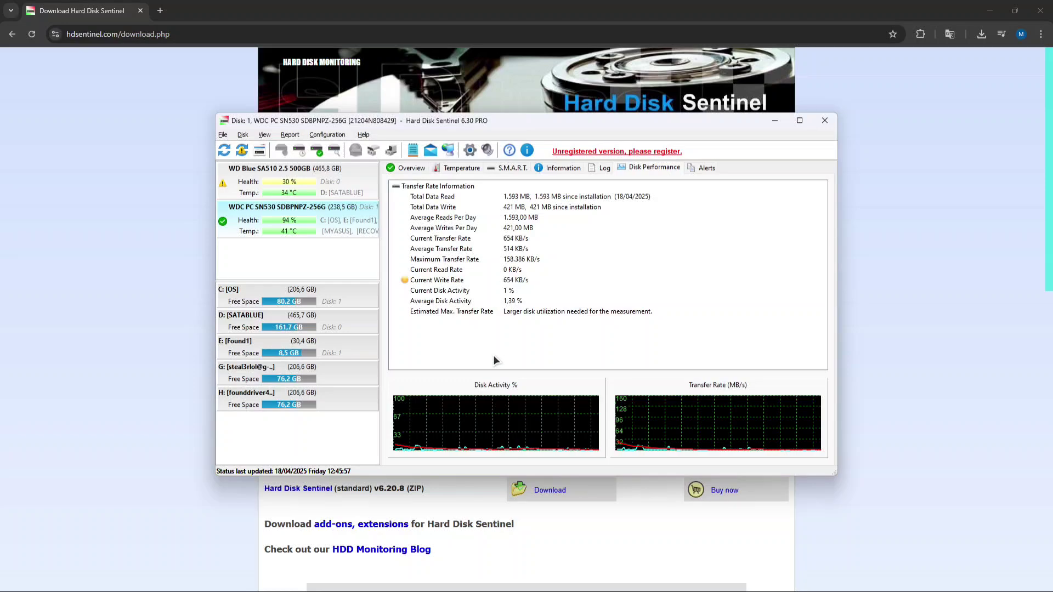
pyautogui.click(413, 168)
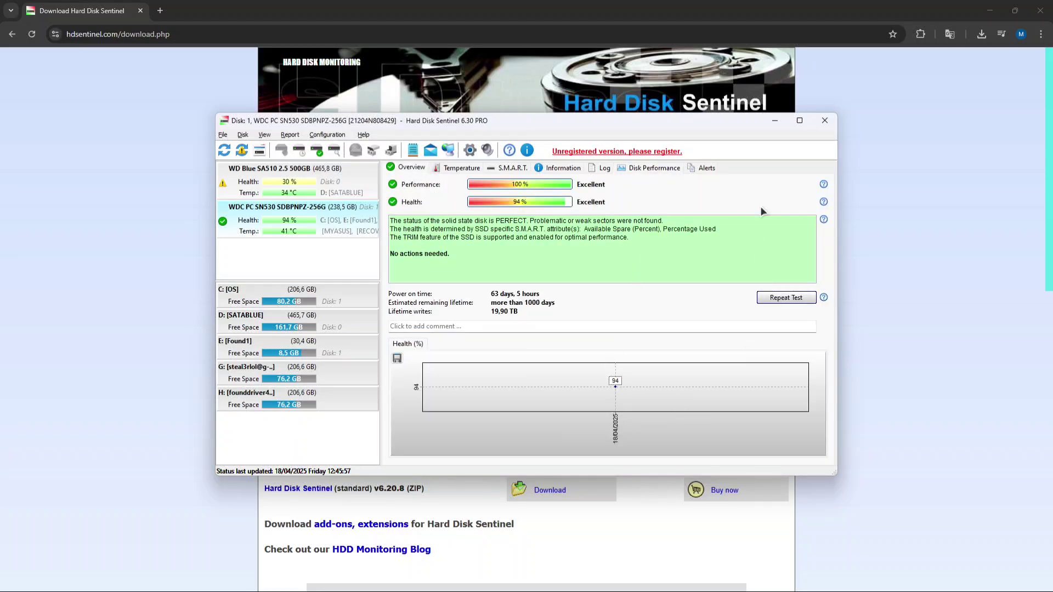